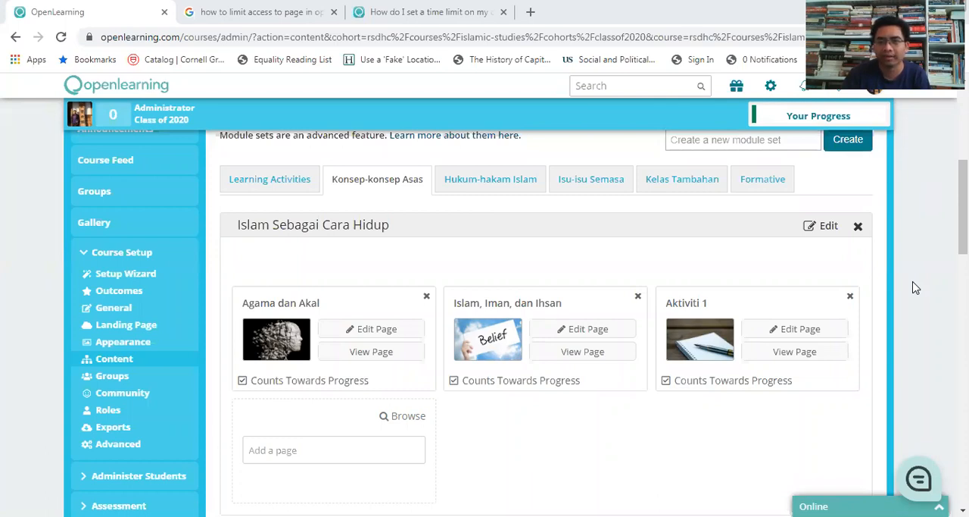
Step: Create a new module set named "Exam" in the course content
{"action": "left_click_drag", "start_coordinate": [964, 207], "coordinate": [963, 209]}
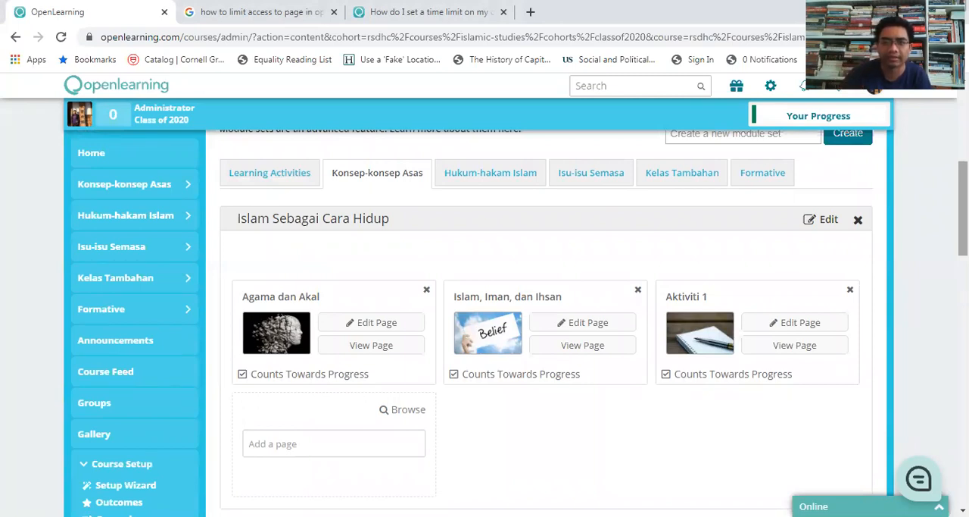
{"action": "left_click_drag", "start_coordinate": [963, 208], "coordinate": [964, 194]}
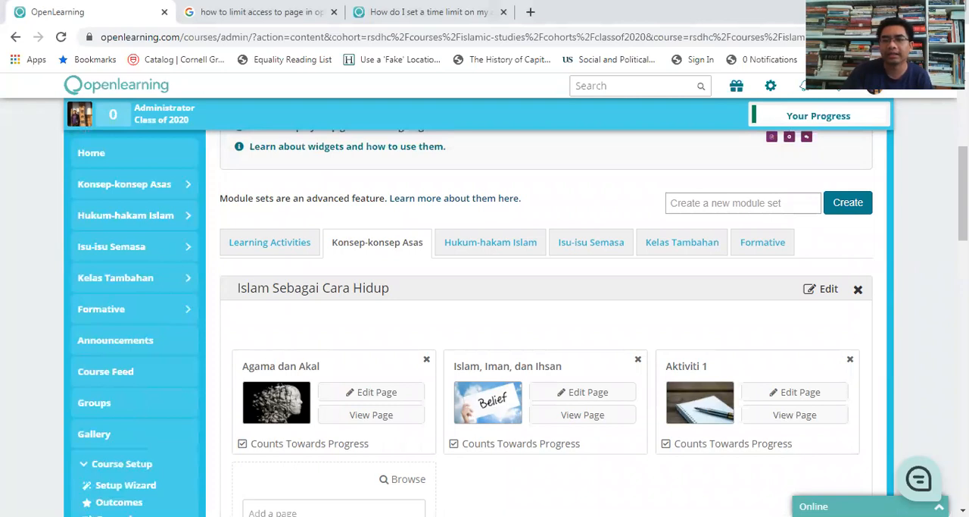
{"action": "left_click", "coordinate": [785, 201]}
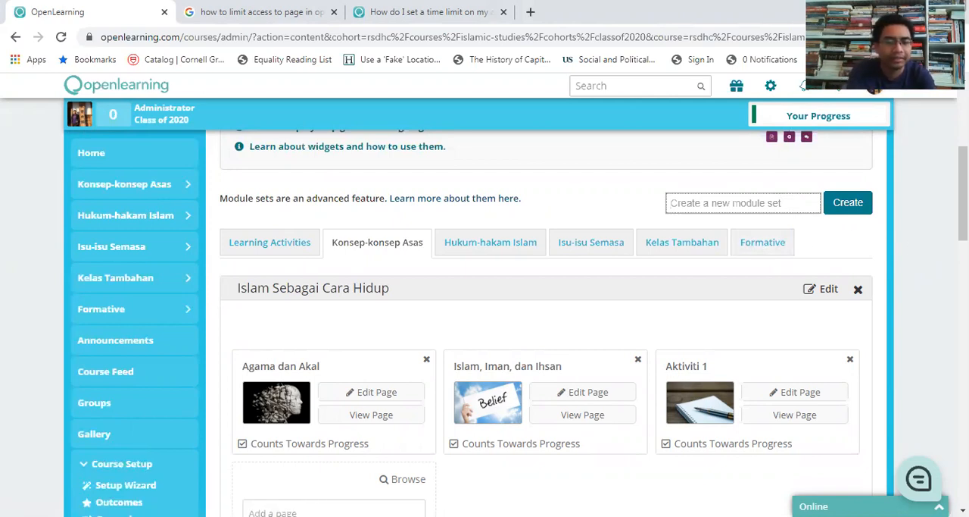
{"action": "type", "text": "Exam"}
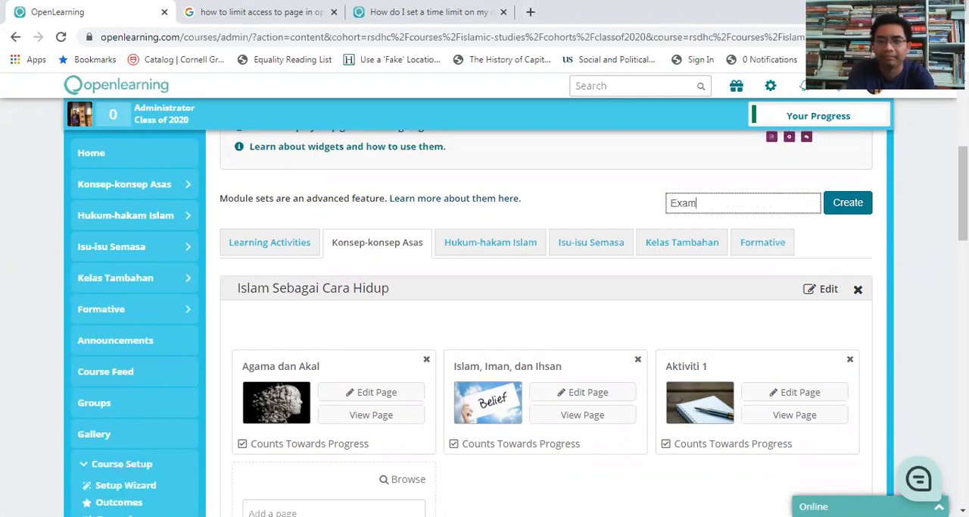
{"action": "left_click", "coordinate": [853, 206]}
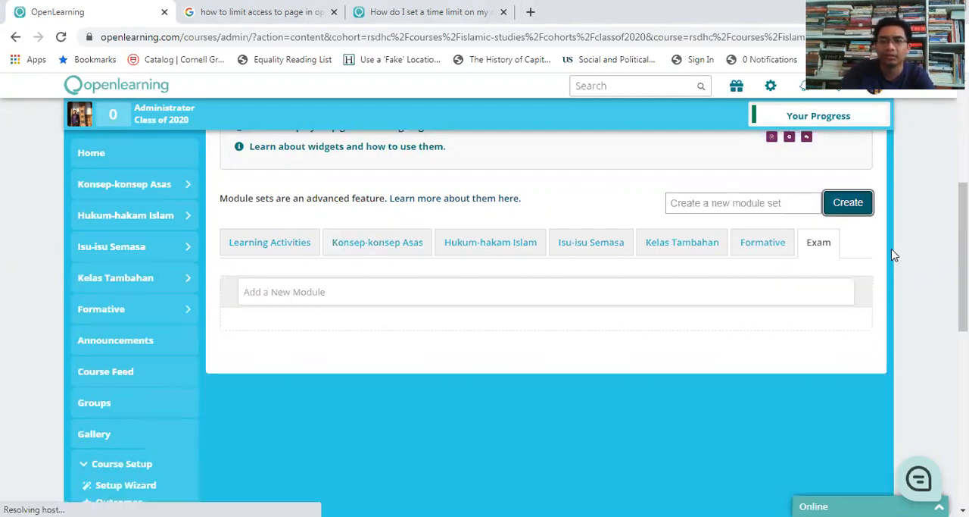
Step: Add a module named "Exam" to the Exam module set
{"action": "left_click", "coordinate": [340, 292]}
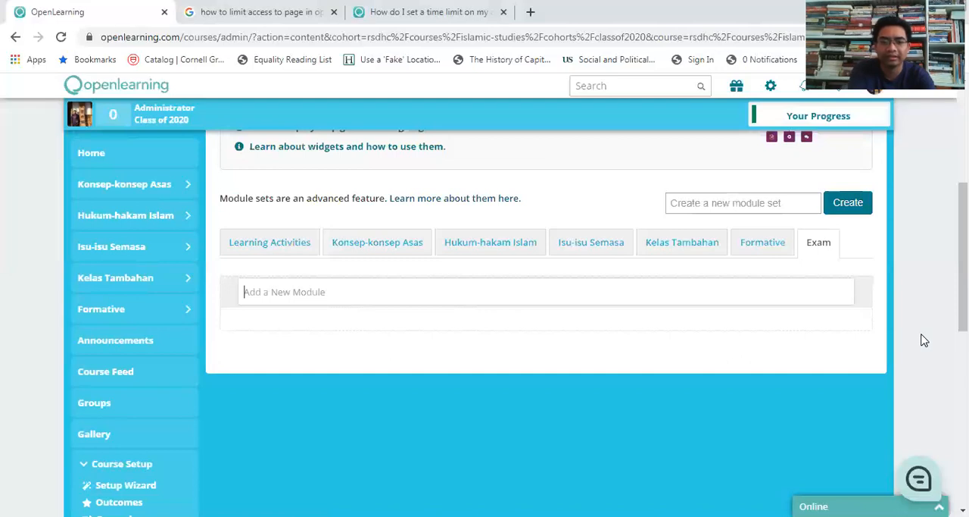
{"action": "type", "text": "Exam"}
{"action": "left_click", "coordinate": [311, 319]}
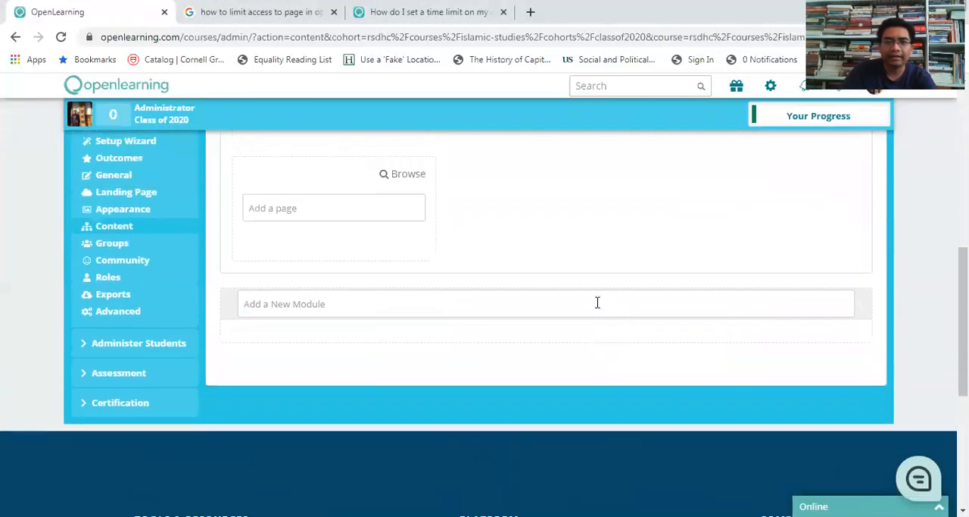
Step: Create a new page named "Final" in the Exam module
{"action": "scroll", "coordinate": [598, 304], "scroll_direction": "up", "scroll_amount": 3}
{"action": "scroll", "coordinate": [692, 344], "scroll_direction": "down", "scroll_amount": 2}
{"action": "scroll", "coordinate": [705, 344], "scroll_direction": "up", "scroll_amount": 1}
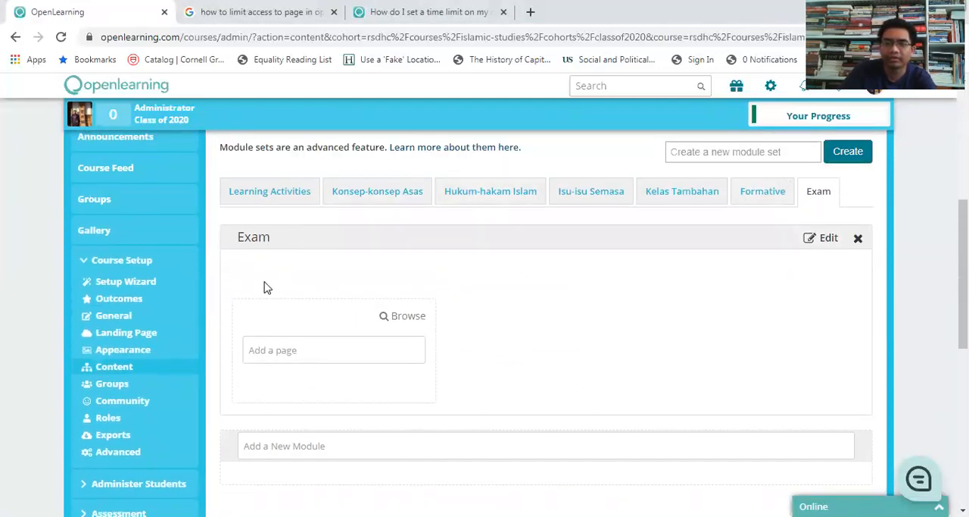
{"action": "left_click", "coordinate": [358, 353]}
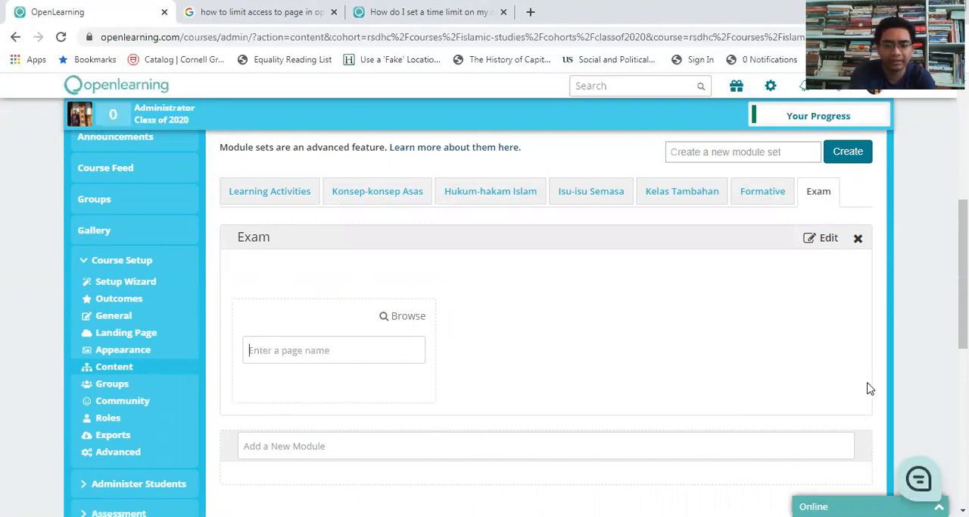
{"action": "type", "text": "Final"}
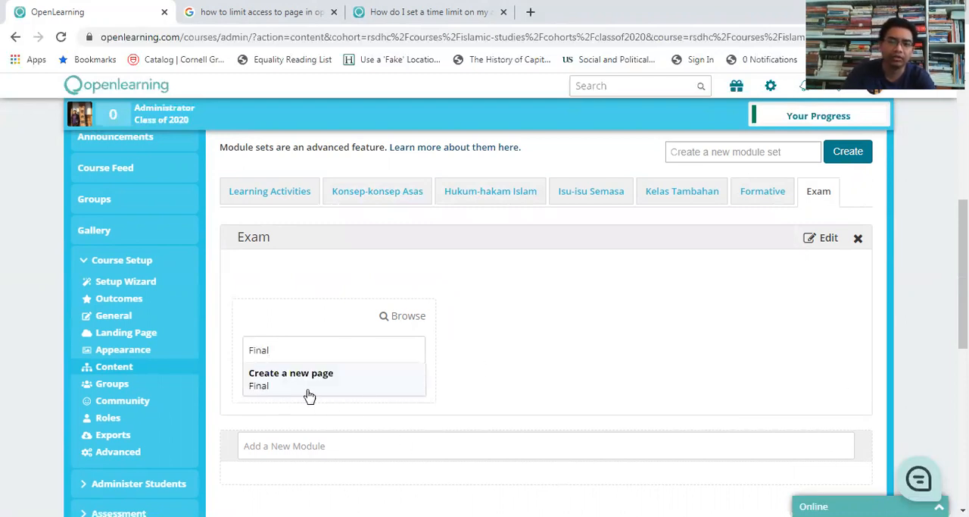
{"action": "left_click", "coordinate": [309, 394]}
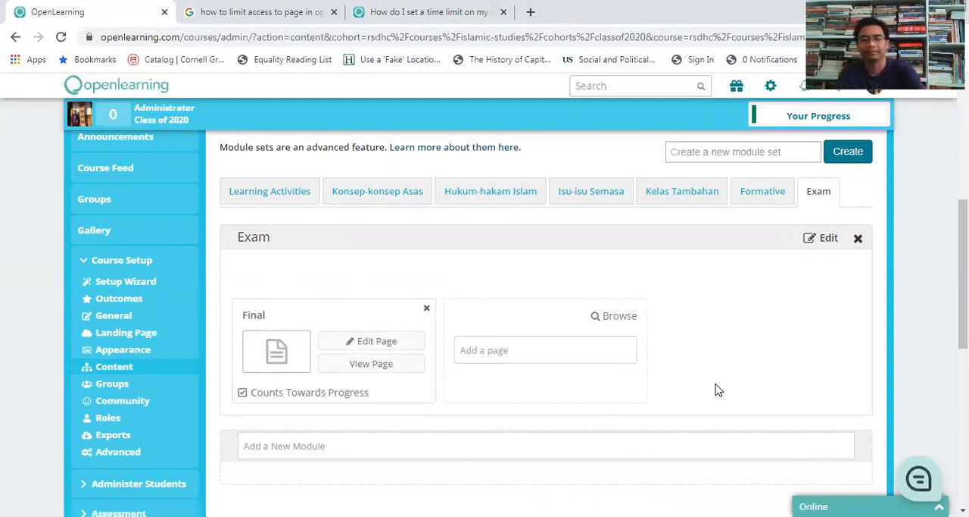
Step: Open the Final page for editing and enter "This is your final exam." in its text widget
{"action": "scroll", "coordinate": [742, 367], "scroll_direction": "down", "scroll_amount": 1}
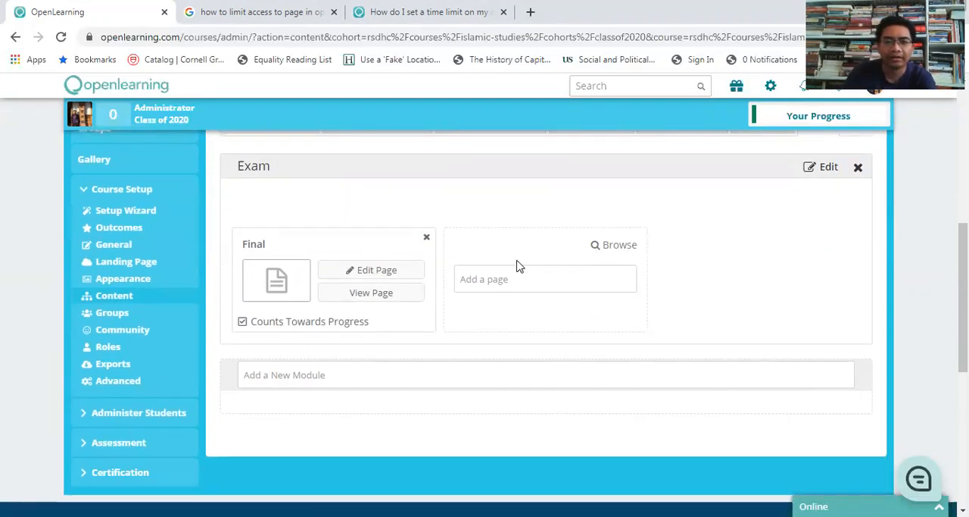
{"action": "left_click", "coordinate": [372, 270]}
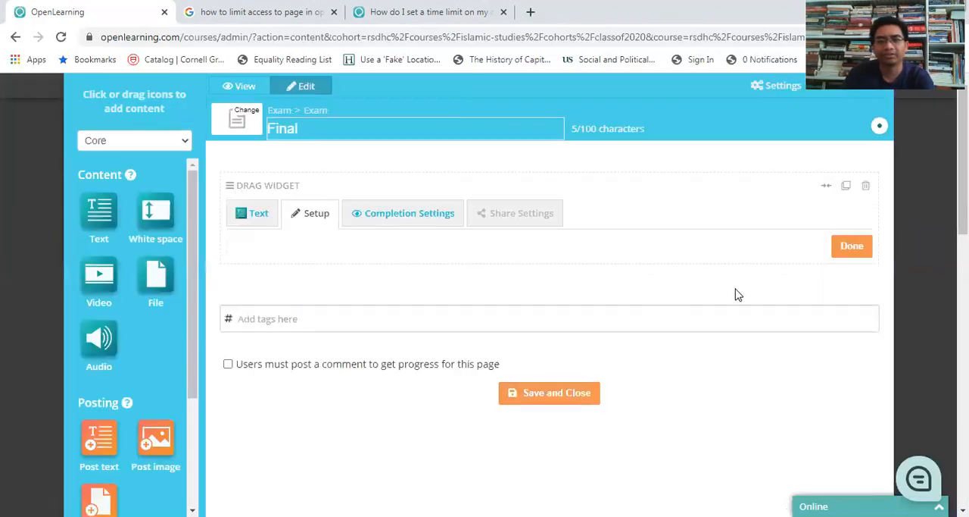
{"action": "left_click", "coordinate": [385, 327]}
{"action": "type", "text": "This is y"}
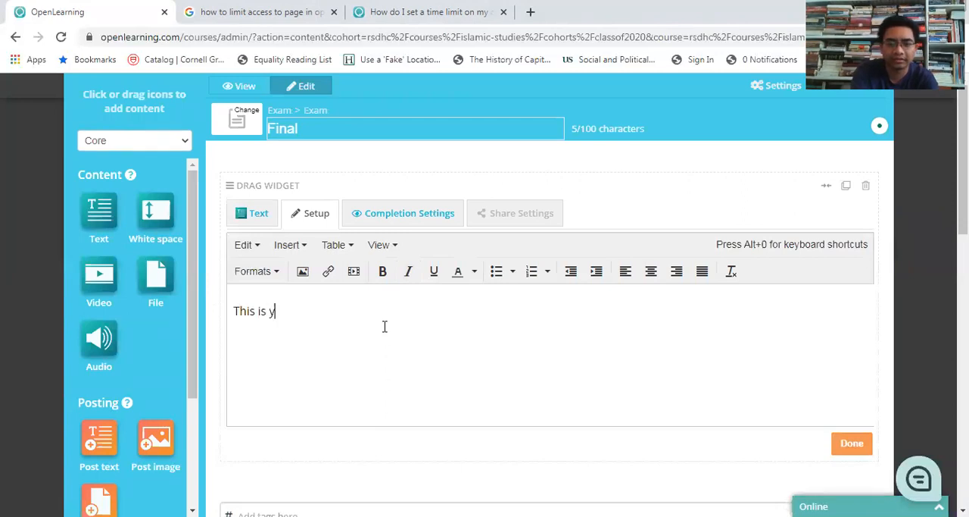
{"action": "type", "text": "our final exam."}
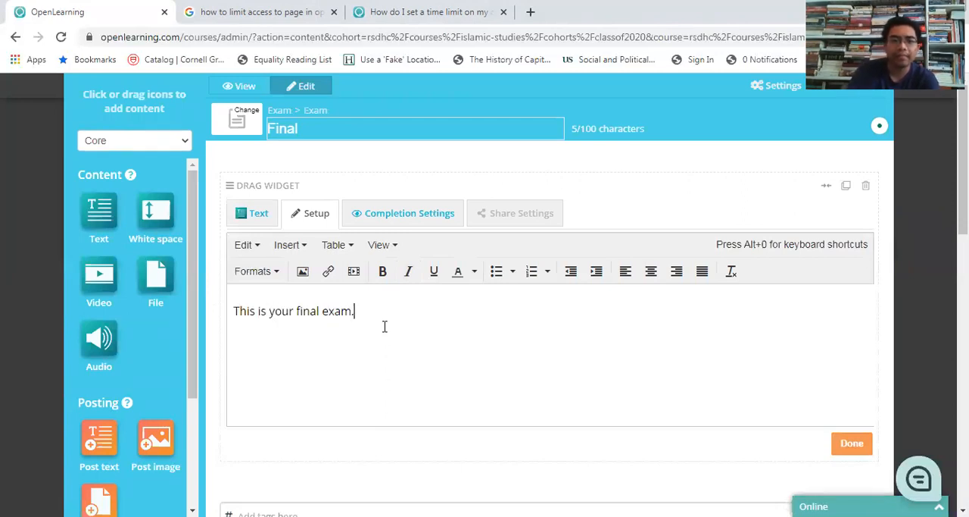
{"action": "left_click", "coordinate": [847, 443]}
Step: Add a Post text widget below the introductory text and title it "What is Malaysia?"
{"action": "scroll", "coordinate": [895, 403], "scroll_direction": "down", "scroll_amount": 1}
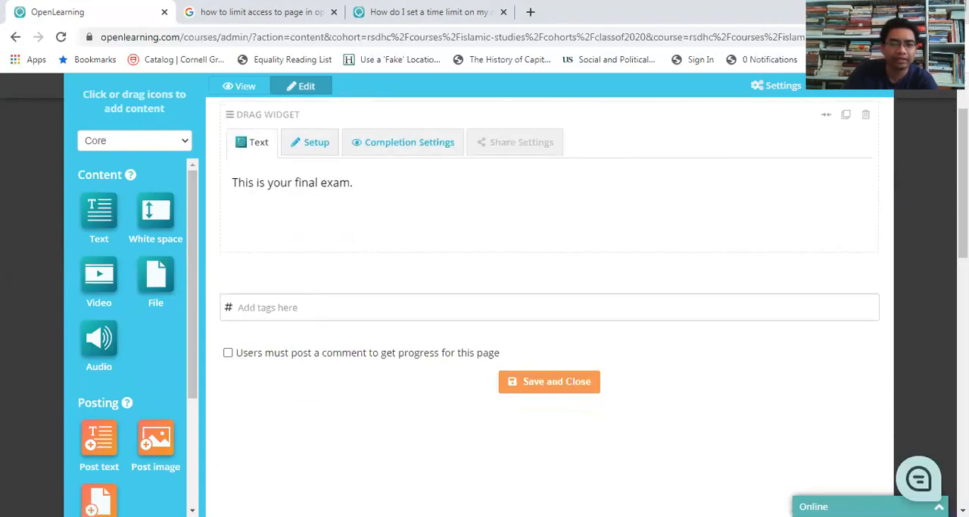
{"action": "left_click_drag", "start_coordinate": [97, 446], "coordinate": [374, 266]}
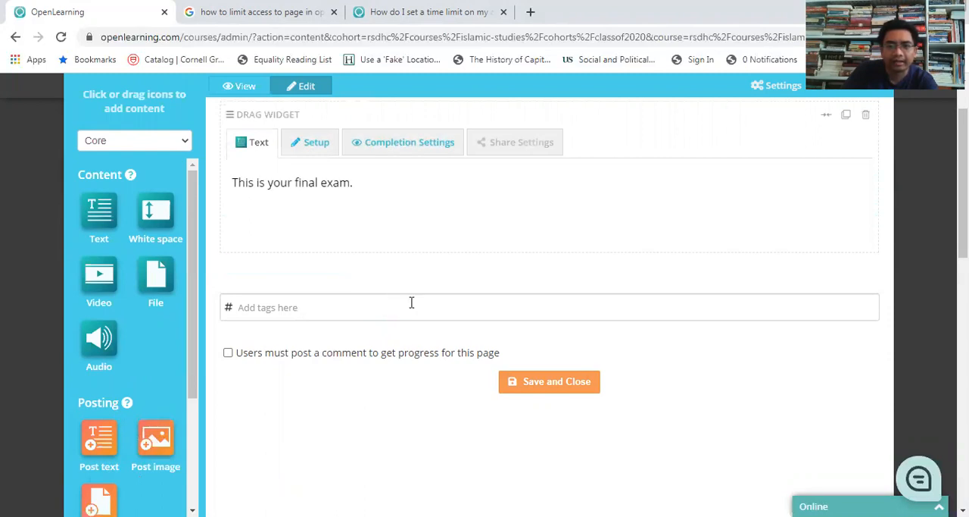
{"action": "left_click", "coordinate": [347, 314]}
{"action": "left_click", "coordinate": [515, 401]}
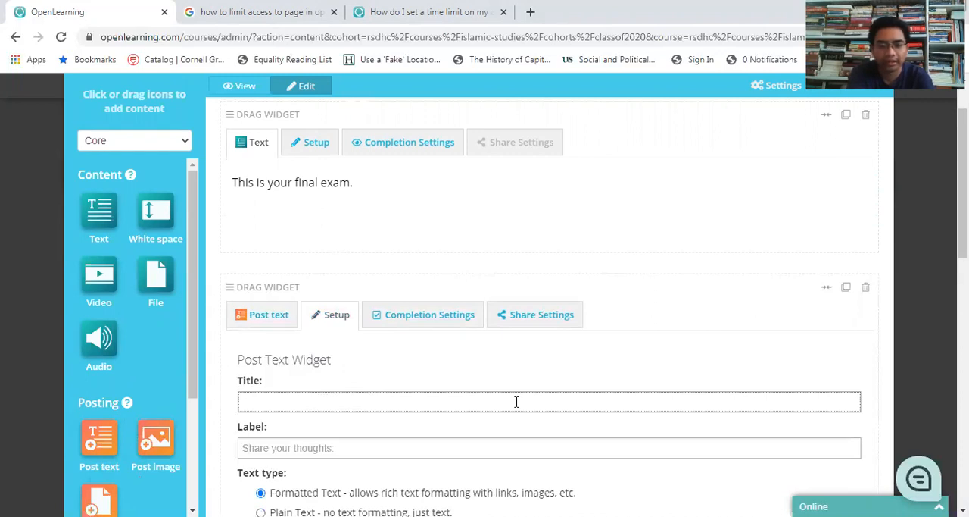
{"action": "type", "text": "What is "}
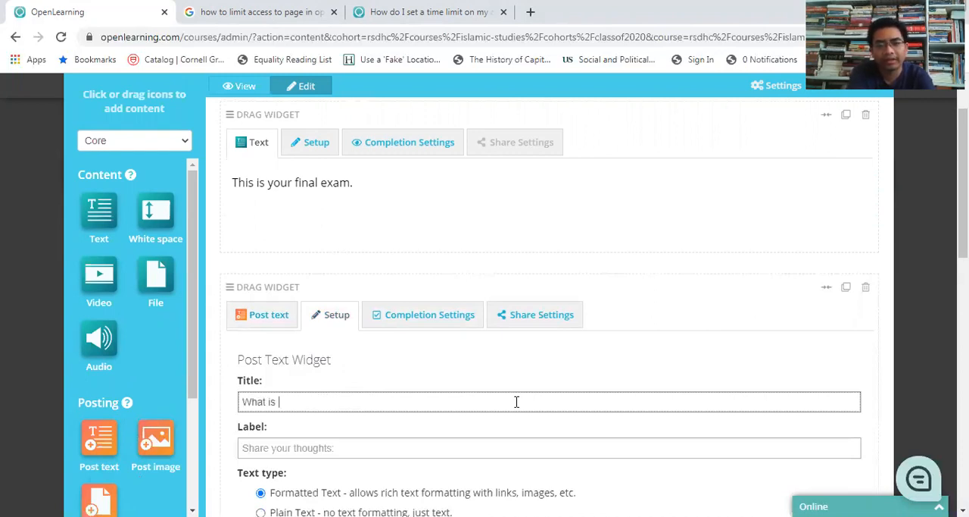
{"action": "type", "text": "Malaysia?"}
{"action": "key", "text": "BackSpace"}
{"action": "type", "text": "?"}
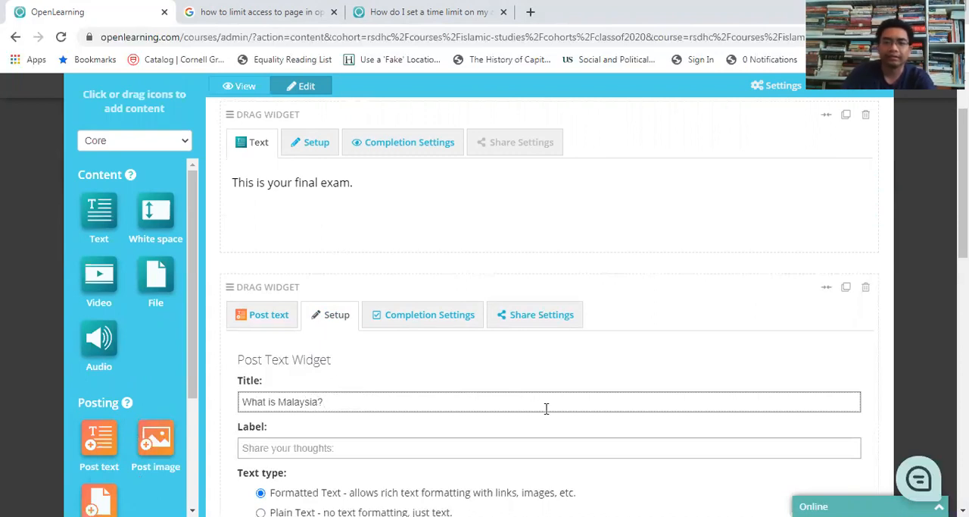
Step: Finish the Post text widget's setup, and save and close the Final page
{"action": "scroll", "coordinate": [547, 409], "scroll_direction": "down", "scroll_amount": 5}
{"action": "scroll", "coordinate": [548, 415], "scroll_direction": "down", "scroll_amount": 2}
{"action": "left_click", "coordinate": [851, 363]}
{"action": "scroll", "coordinate": [783, 357], "scroll_direction": "down", "scroll_amount": 2}
{"action": "left_click", "coordinate": [556, 334]}
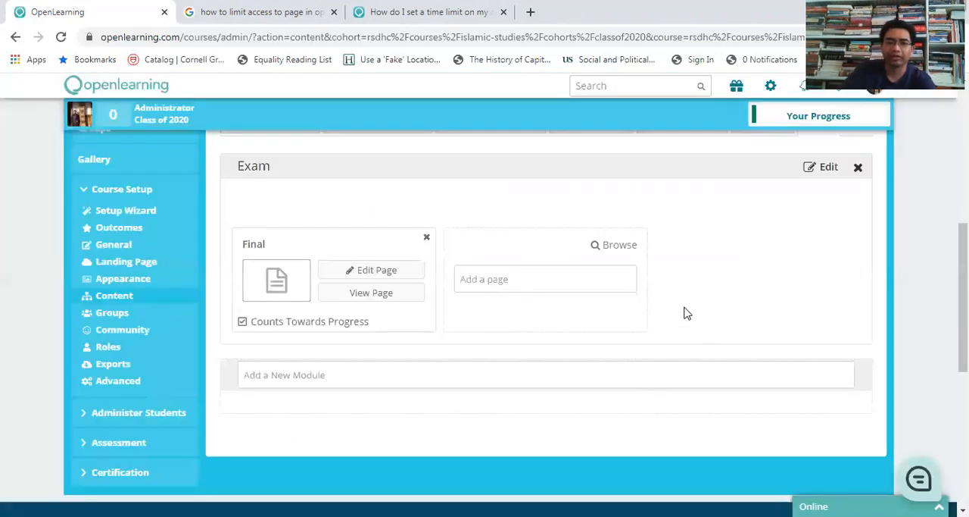
Step: Reopen the Final page, review its text, Post text and gallery widgets, and save and close it
{"action": "scroll", "coordinate": [685, 312], "scroll_direction": "down", "scroll_amount": 1}
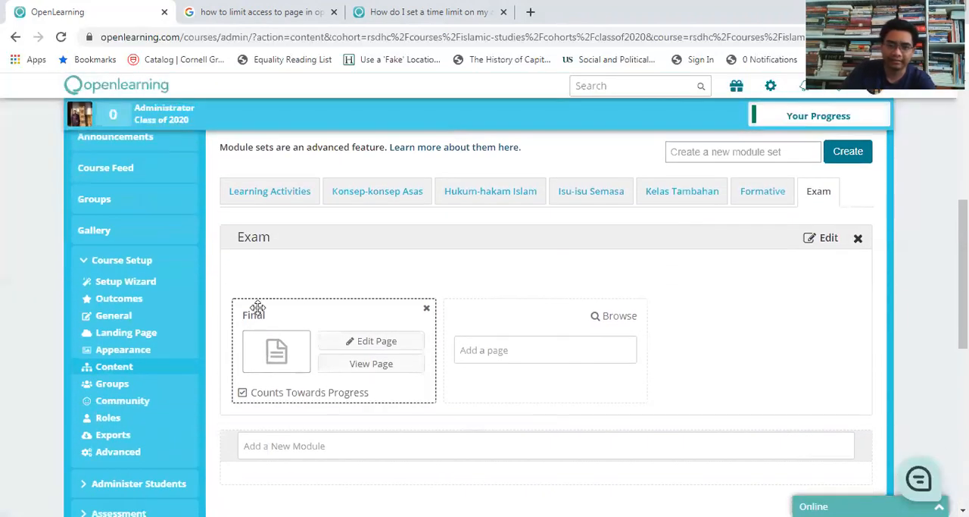
{"action": "left_click", "coordinate": [387, 346]}
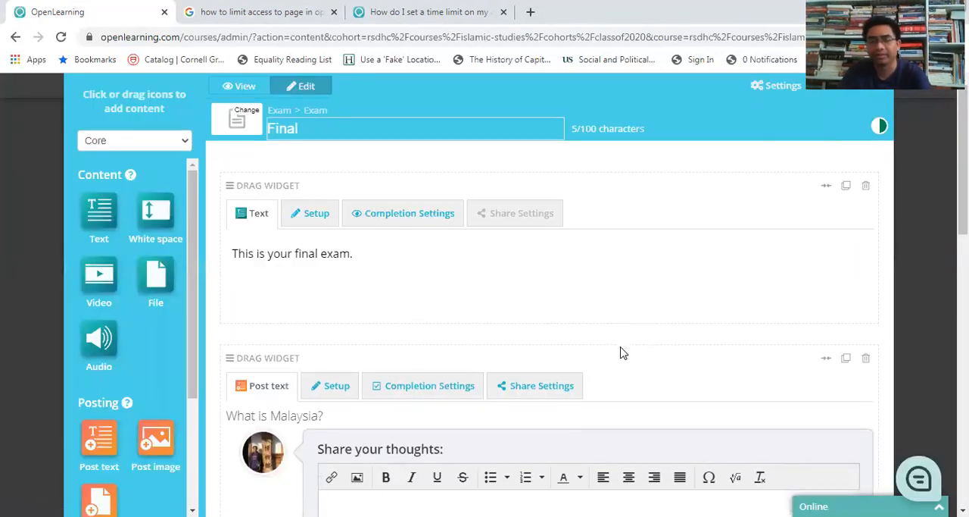
{"action": "scroll", "coordinate": [695, 283], "scroll_direction": "down", "scroll_amount": 4}
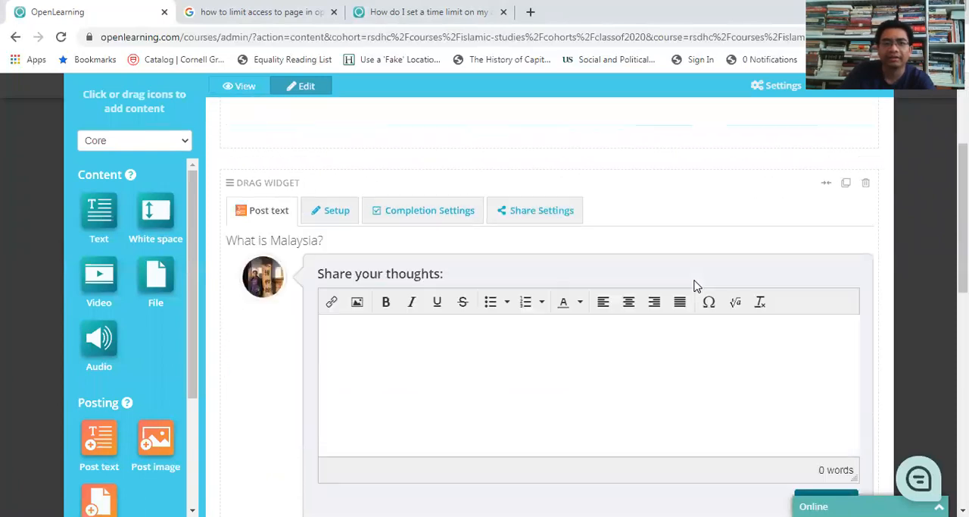
{"action": "scroll", "coordinate": [697, 286], "scroll_direction": "up", "scroll_amount": 2}
{"action": "scroll", "coordinate": [695, 285], "scroll_direction": "up", "scroll_amount": 2}
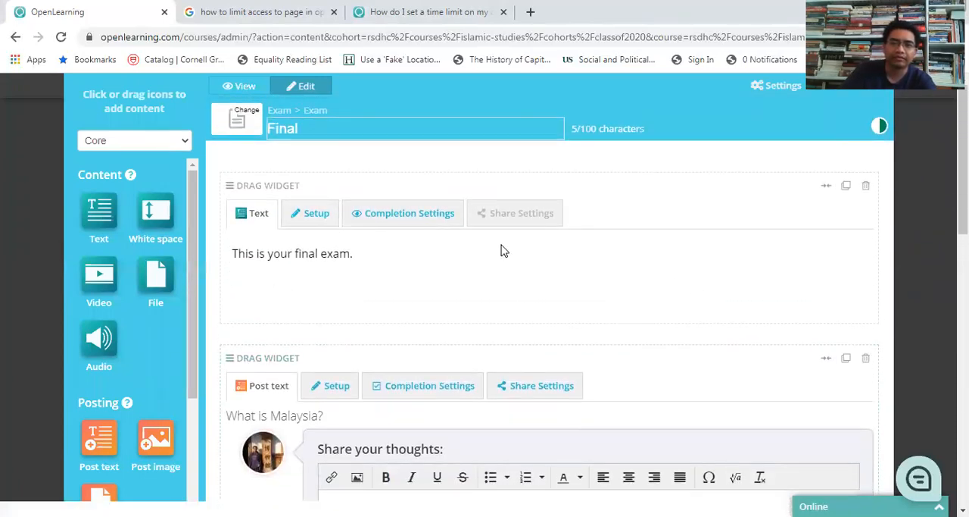
{"action": "scroll", "coordinate": [546, 259], "scroll_direction": "down", "scroll_amount": 5}
{"action": "scroll", "coordinate": [546, 259], "scroll_direction": "down", "scroll_amount": 3}
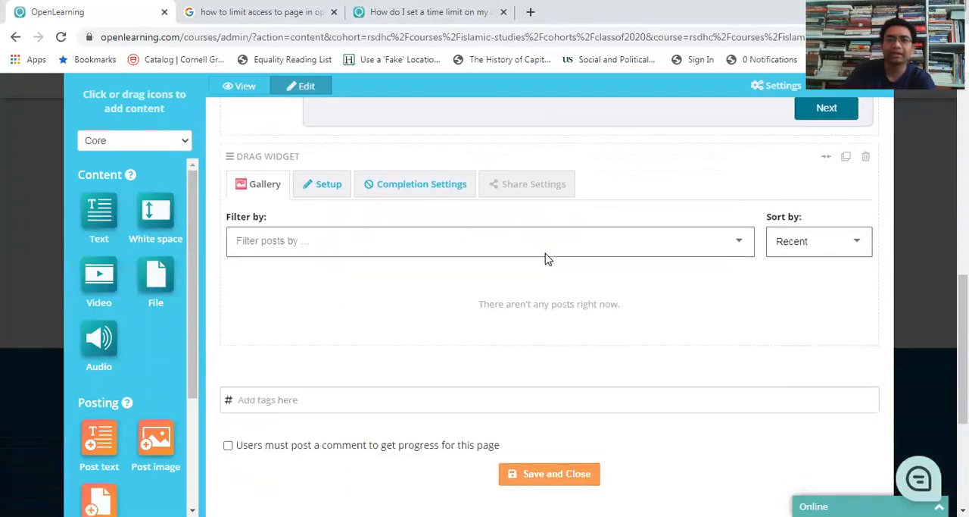
{"action": "scroll", "coordinate": [554, 281], "scroll_direction": "down", "scroll_amount": 2}
{"action": "left_click", "coordinate": [550, 332]}
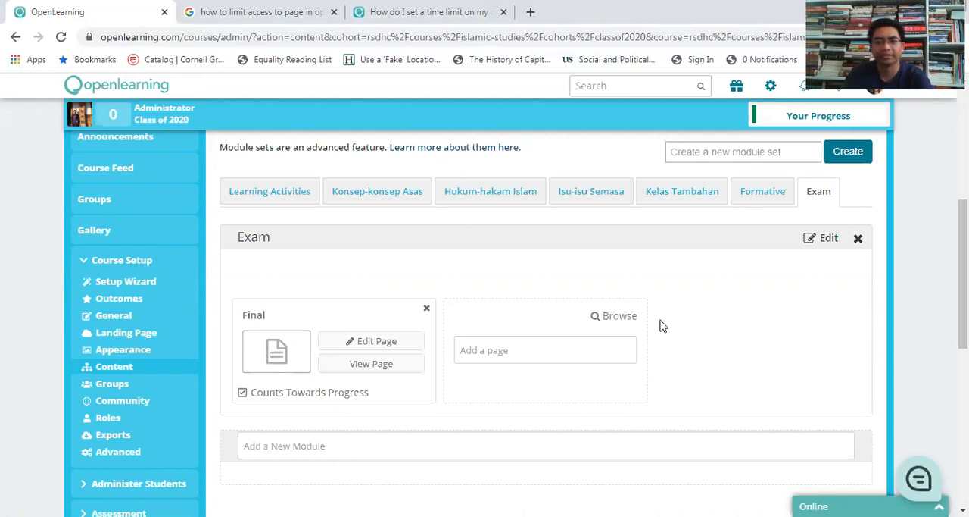
Step: Open the timeline settings under student administration and review the class access times
{"action": "scroll", "coordinate": [2, 320], "scroll_direction": "down", "scroll_amount": 2}
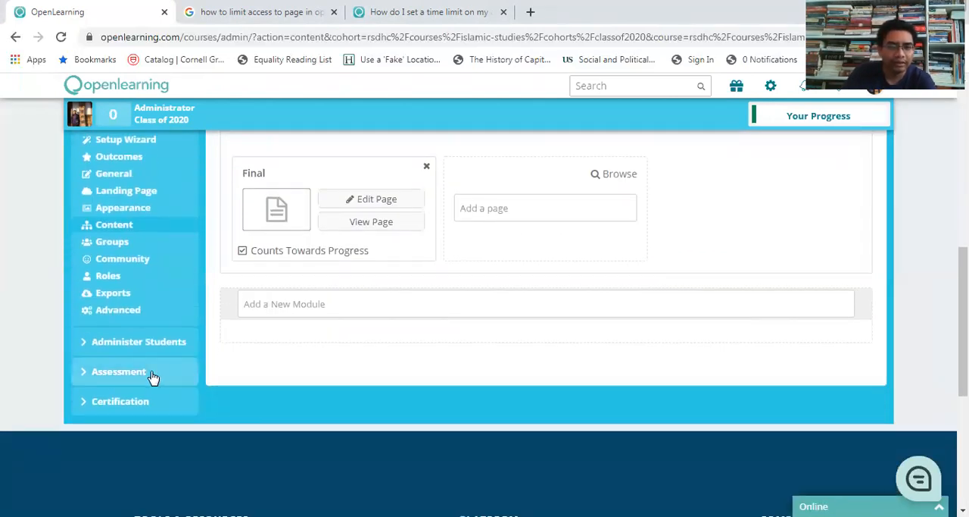
{"action": "left_click", "coordinate": [125, 342]}
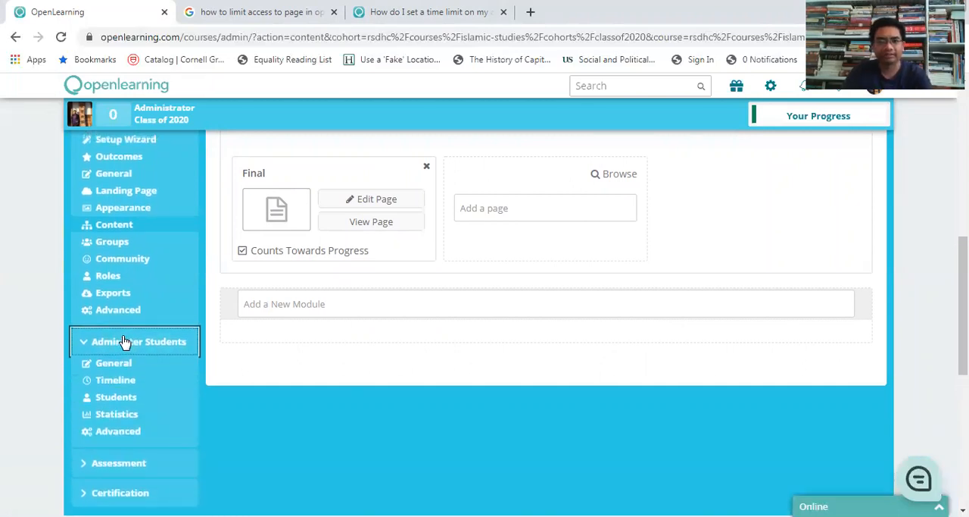
{"action": "left_click", "coordinate": [126, 386]}
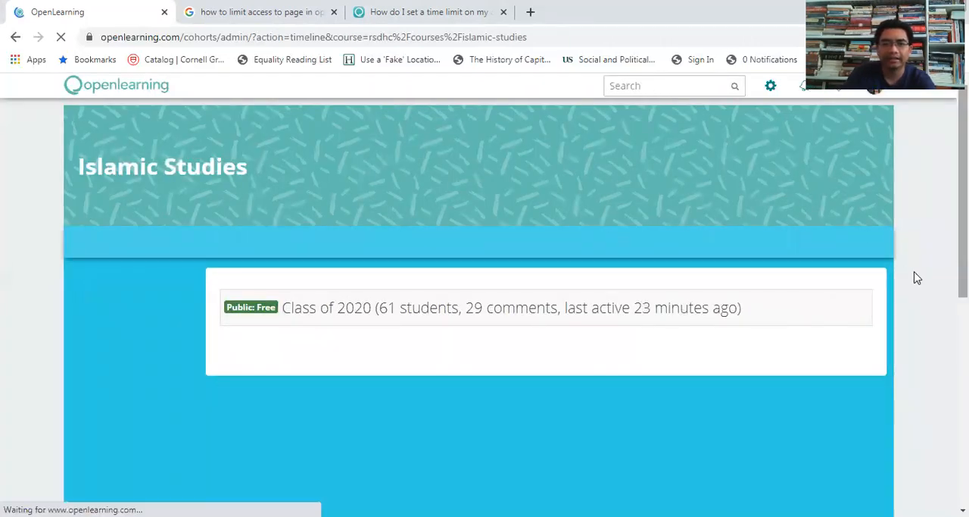
{"action": "scroll", "coordinate": [918, 277], "scroll_direction": "down", "scroll_amount": 2}
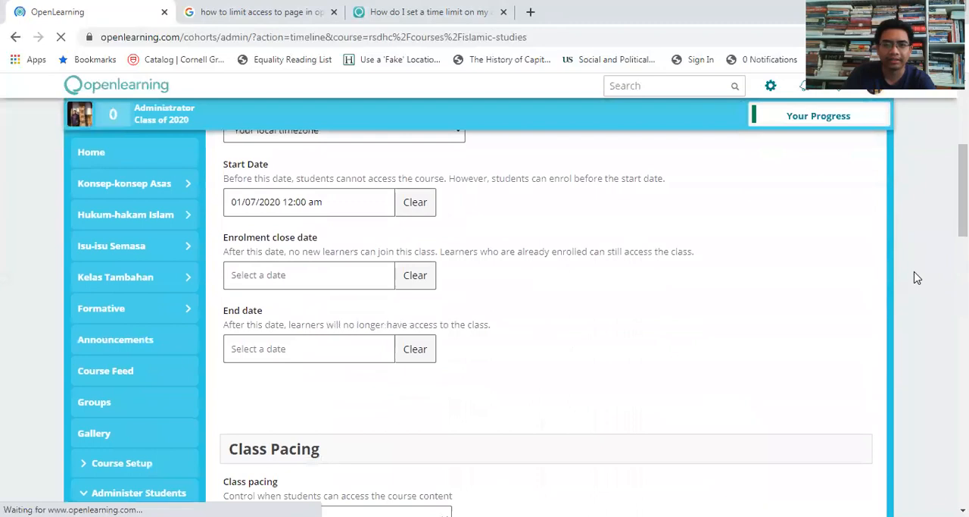
{"action": "scroll", "coordinate": [917, 277], "scroll_direction": "up", "scroll_amount": 1}
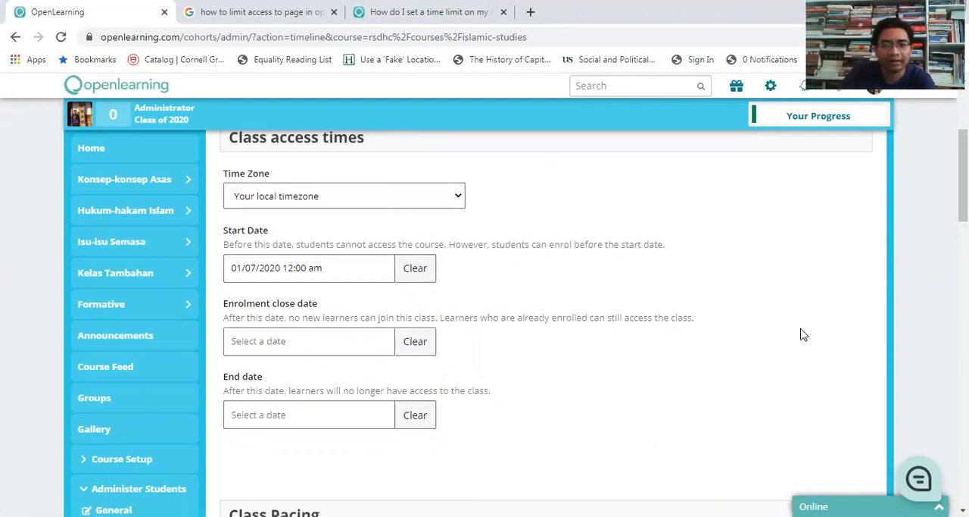
Step: Set the class pacing to Open MOOC
{"action": "scroll", "coordinate": [822, 340], "scroll_direction": "down", "scroll_amount": 5}
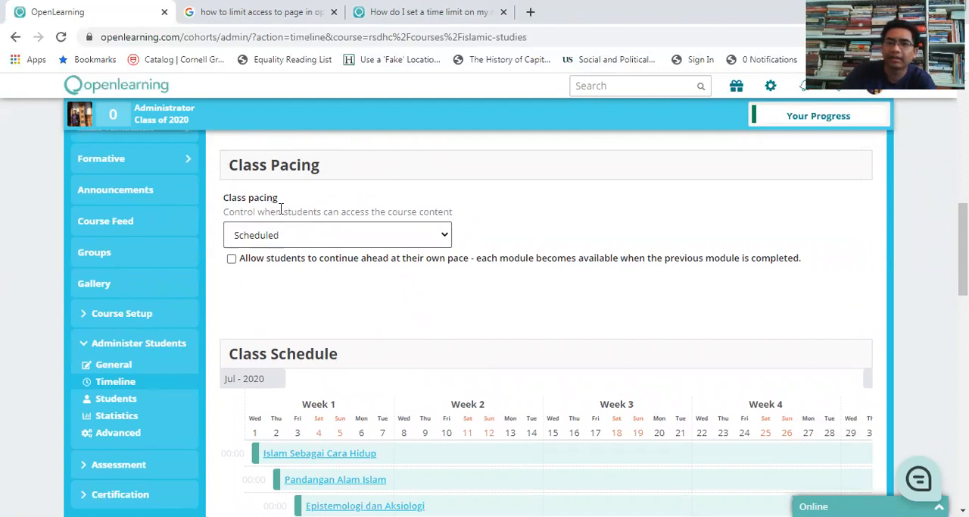
{"action": "left_click", "coordinate": [446, 238]}
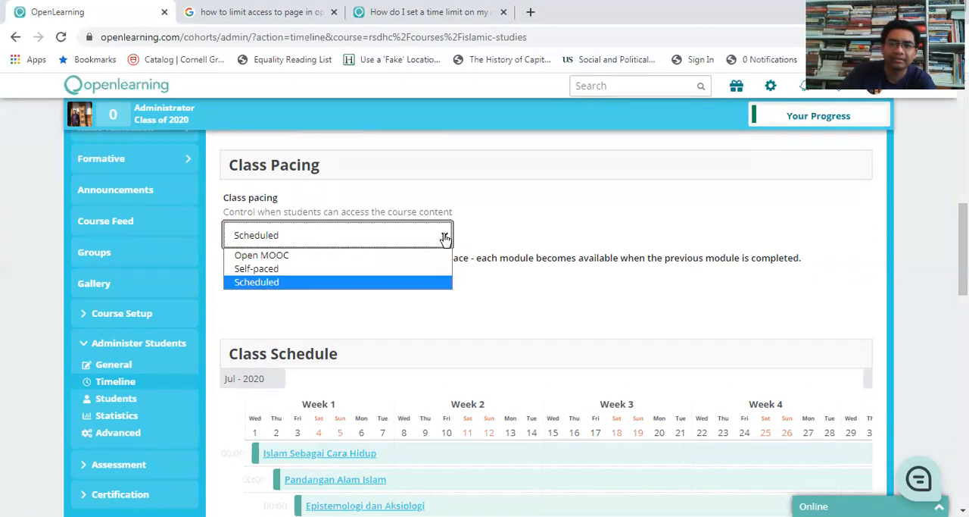
{"action": "left_click", "coordinate": [297, 258]}
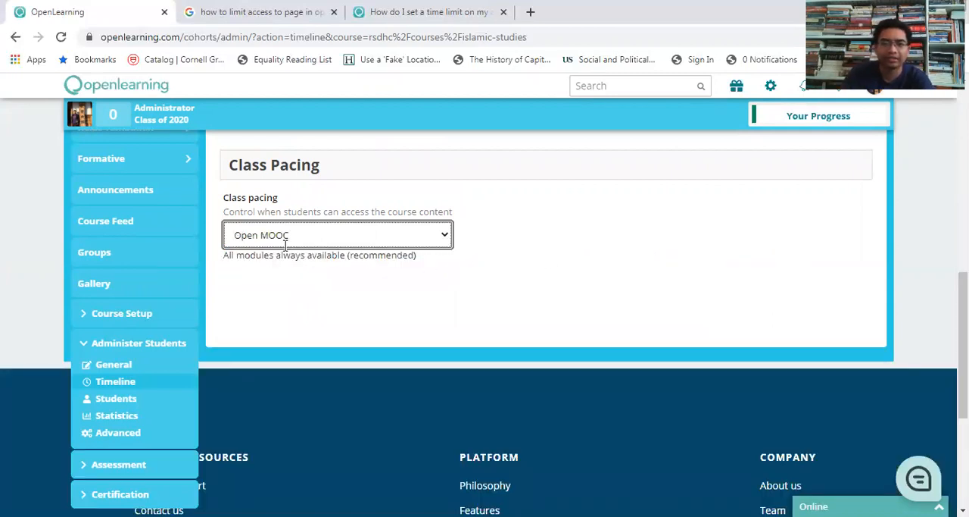
Step: Set the class pacing to Scheduled and review the module start dates in the class schedule
{"action": "left_click", "coordinate": [443, 240]}
{"action": "left_click", "coordinate": [257, 283]}
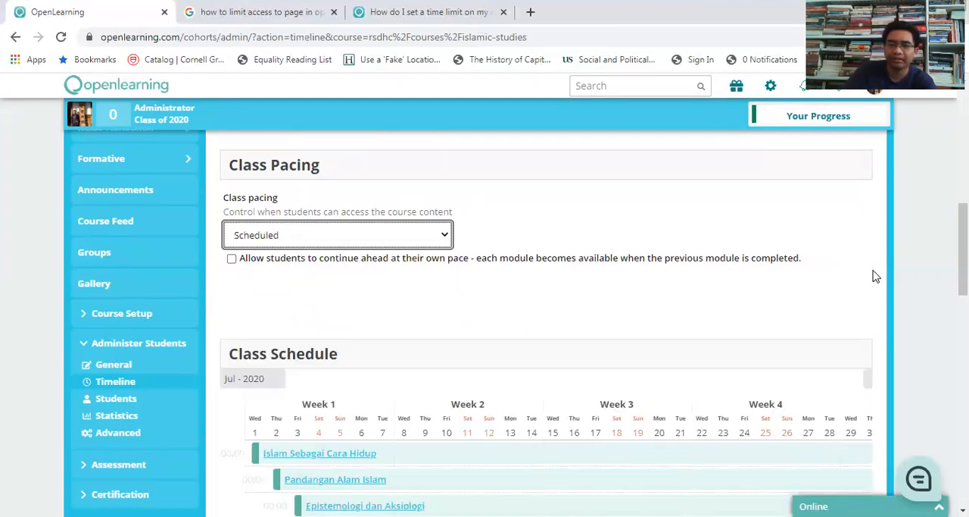
{"action": "scroll", "coordinate": [876, 277], "scroll_direction": "down", "scroll_amount": 3}
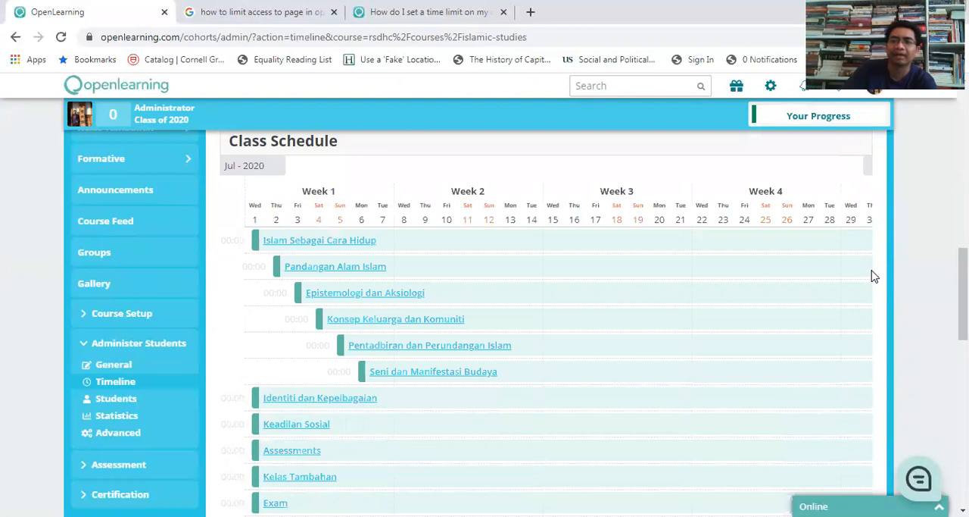
{"action": "scroll", "coordinate": [873, 275], "scroll_direction": "down", "scroll_amount": 1}
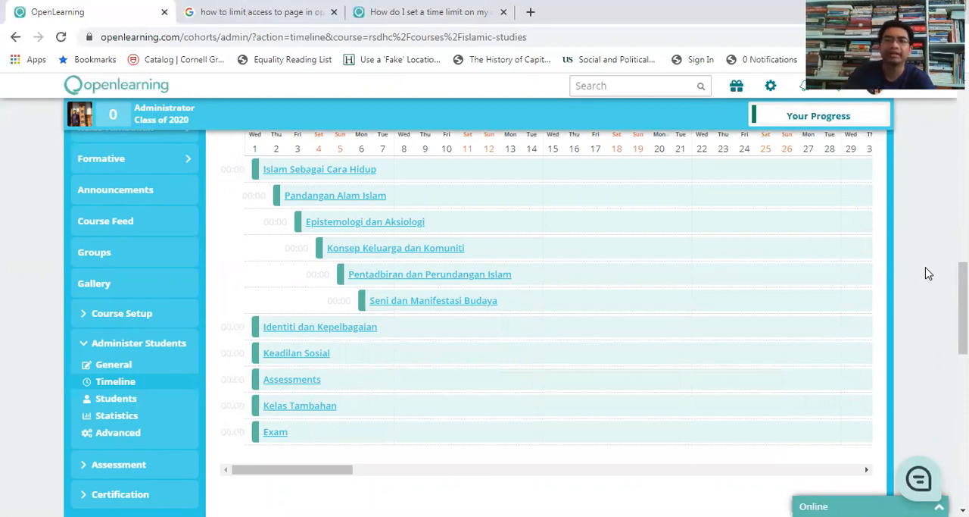
{"action": "scroll", "coordinate": [928, 273], "scroll_direction": "up", "scroll_amount": 1}
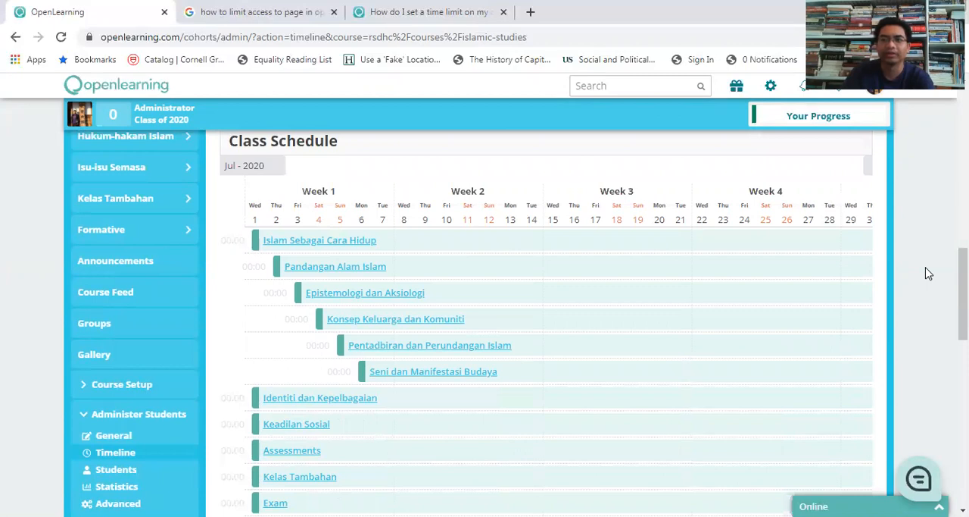
{"action": "scroll", "coordinate": [929, 273], "scroll_direction": "down", "scroll_amount": 1}
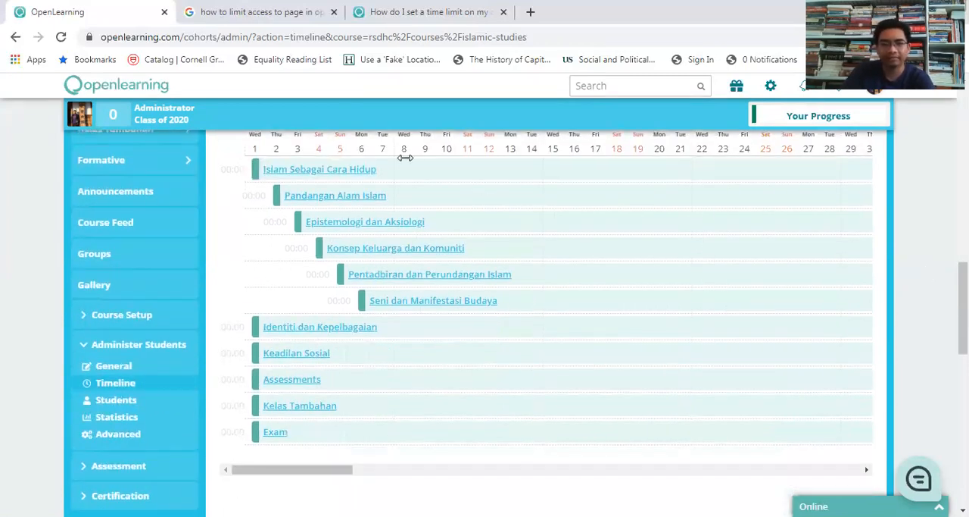
{"action": "scroll", "coordinate": [888, 279], "scroll_direction": "up", "scroll_amount": 1}
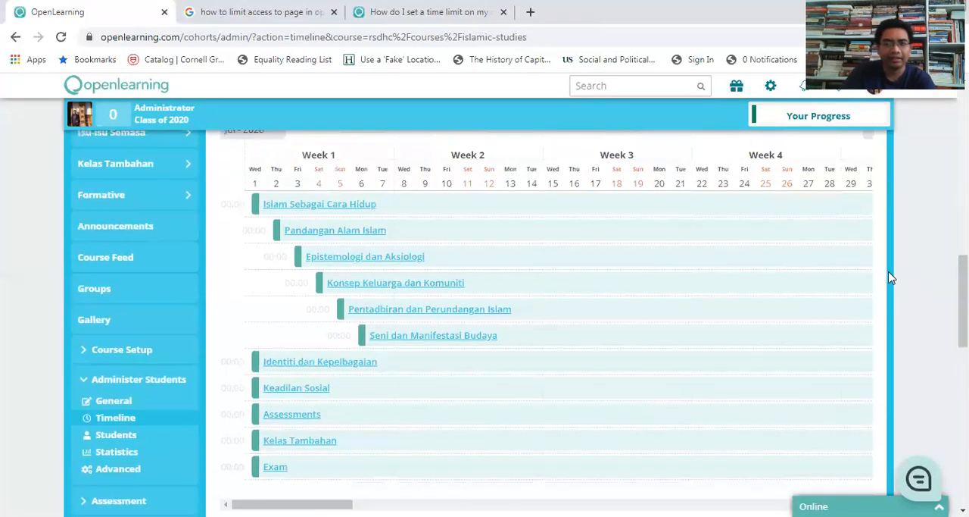
{"action": "scroll", "coordinate": [914, 273], "scroll_direction": "down", "scroll_amount": 1}
{"action": "scroll", "coordinate": [915, 273], "scroll_direction": "up", "scroll_amount": 1}
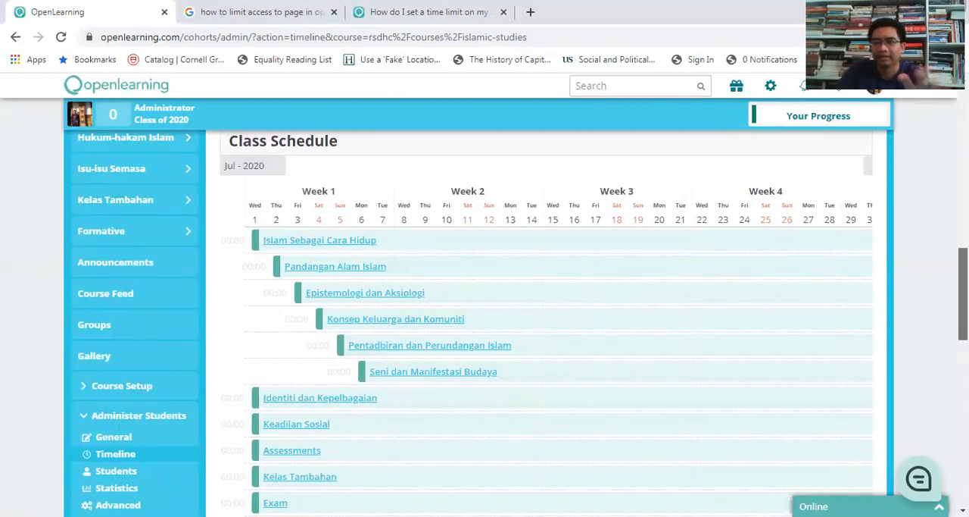
Step: Set the due time of the Soalan Test page to 10:00:00 am under the page due dates and access times
{"action": "scroll", "coordinate": [520, 322], "scroll_direction": "down", "scroll_amount": 4}
{"action": "scroll", "coordinate": [545, 302], "scroll_direction": "down", "scroll_amount": 2}
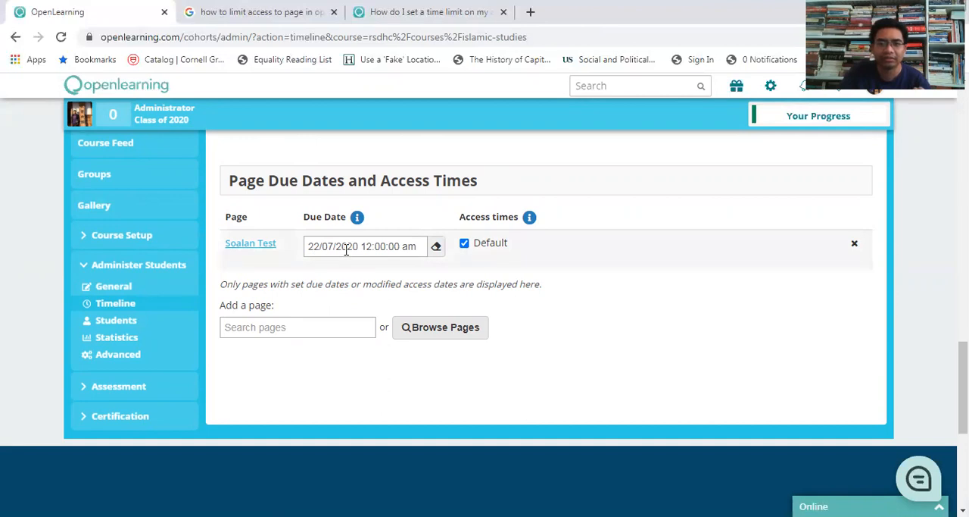
{"action": "left_click", "coordinate": [410, 246]}
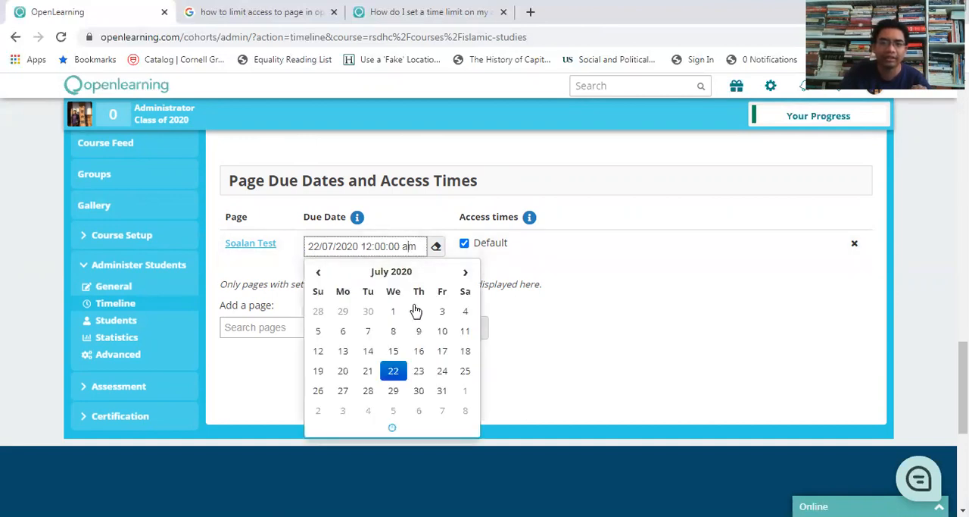
{"action": "left_click", "coordinate": [392, 428]}
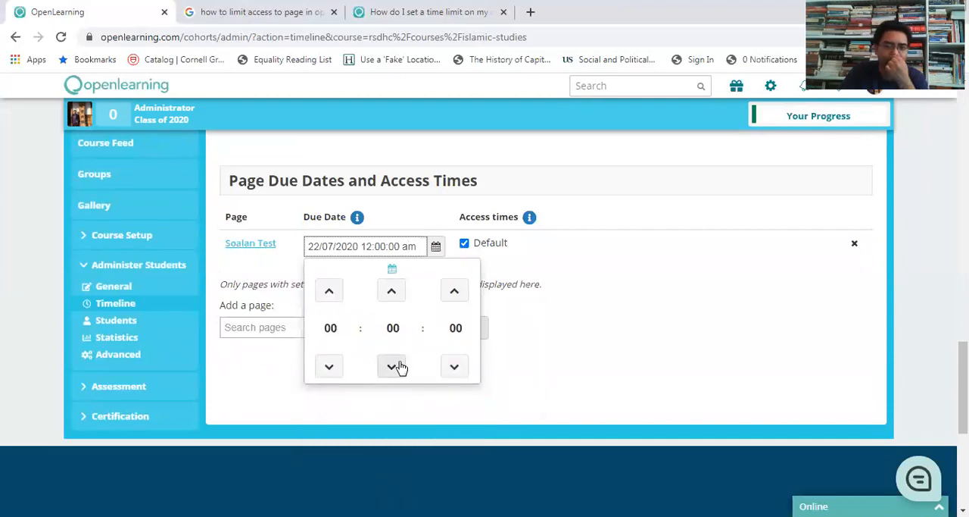
{"action": "left_click", "coordinate": [606, 335]}
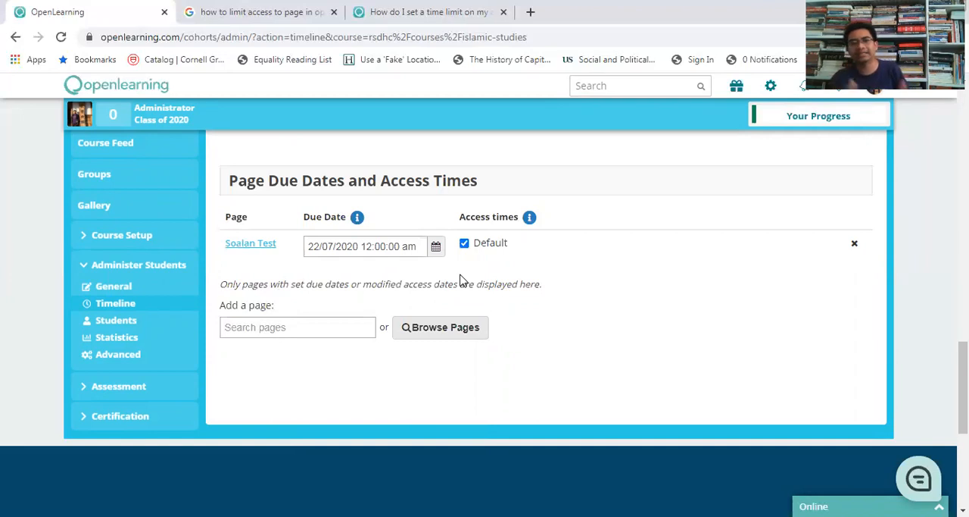
{"action": "left_click", "coordinate": [419, 246]}
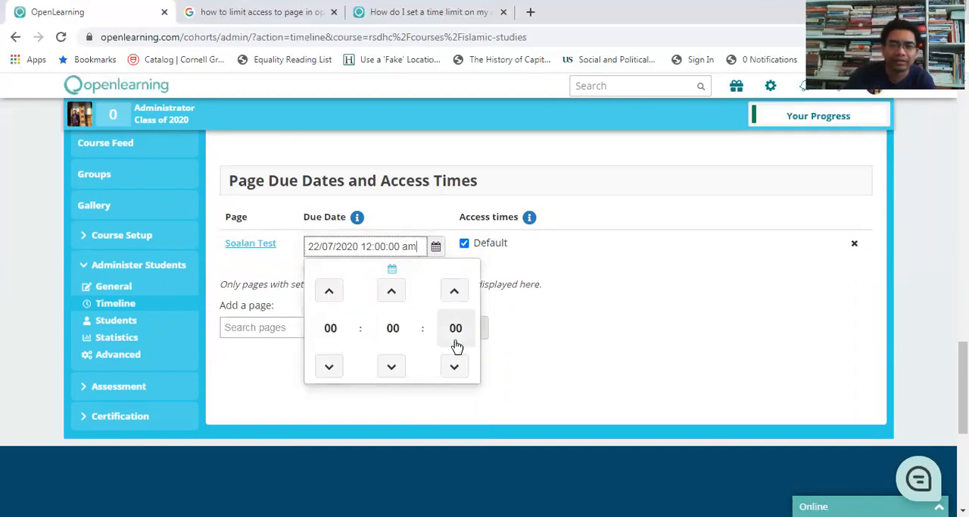
{"action": "left_click", "coordinate": [334, 328]}
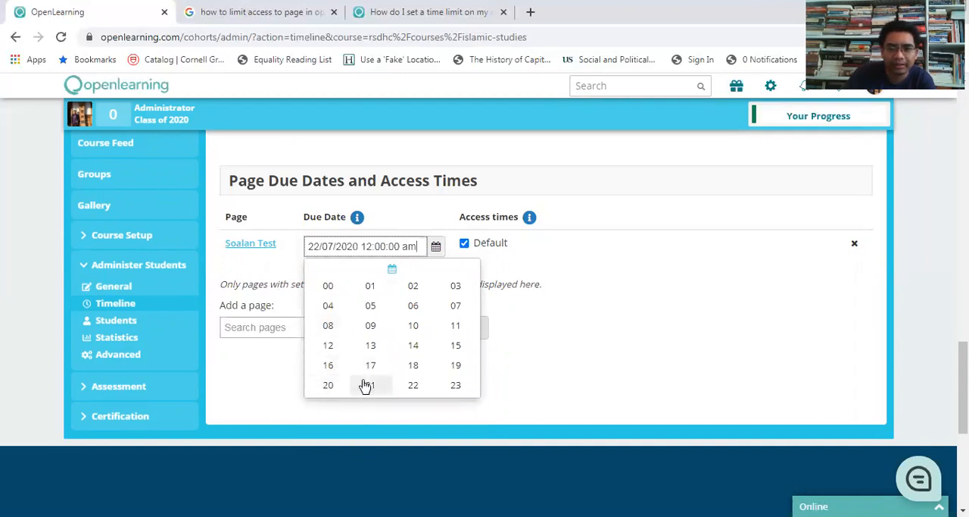
{"action": "left_click", "coordinate": [413, 326]}
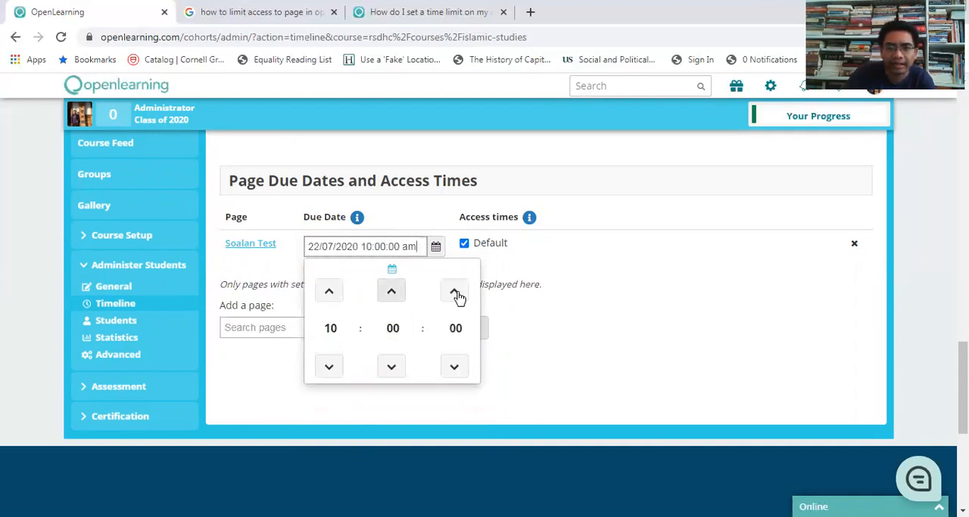
{"action": "left_click", "coordinate": [562, 280]}
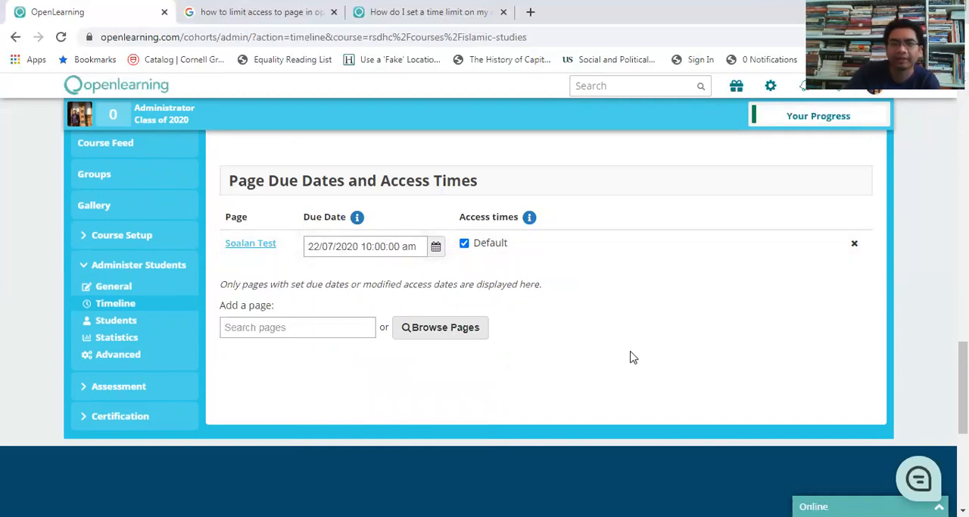
Step: Reset the Soalan Test page's due date and access times to defaults, and add the Final page to the due dates list
{"action": "left_click", "coordinate": [856, 246]}
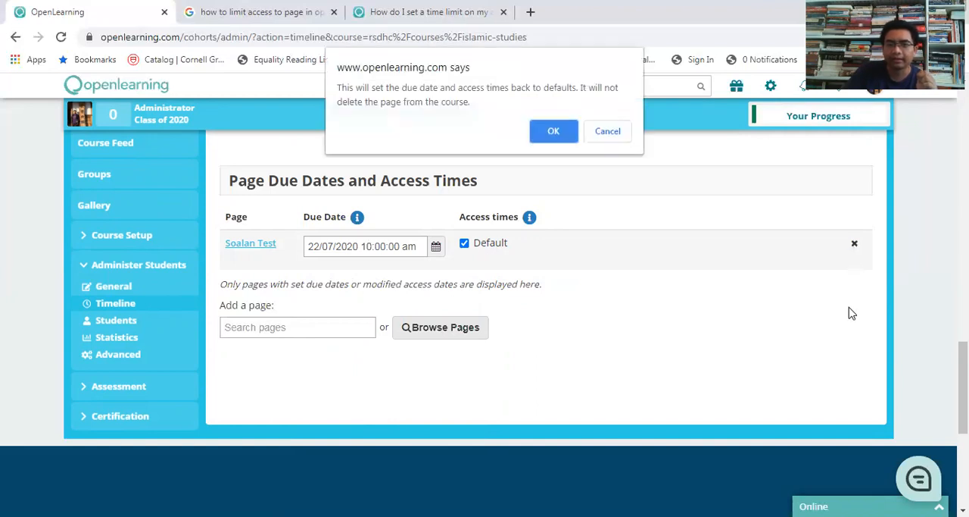
{"action": "left_click", "coordinate": [556, 135]}
{"action": "left_click", "coordinate": [312, 284]}
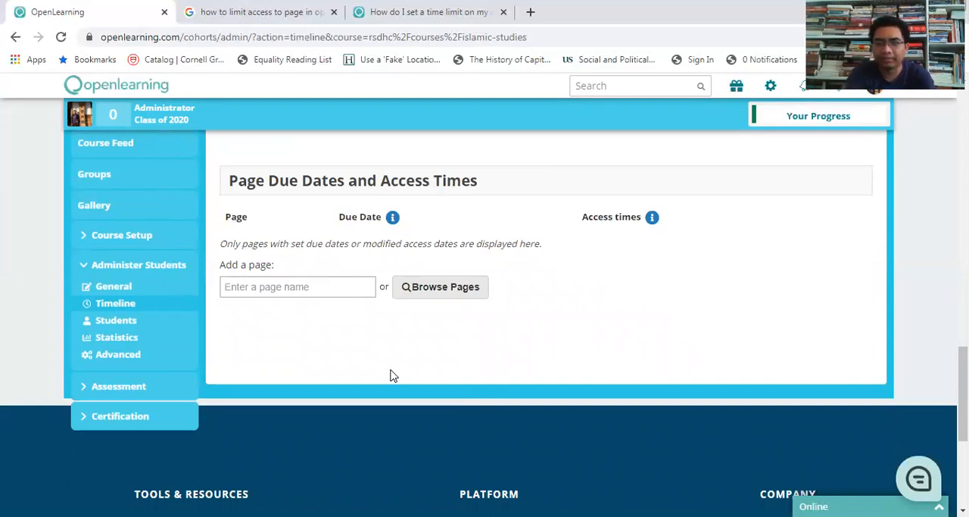
{"action": "type", "text": "Final"}
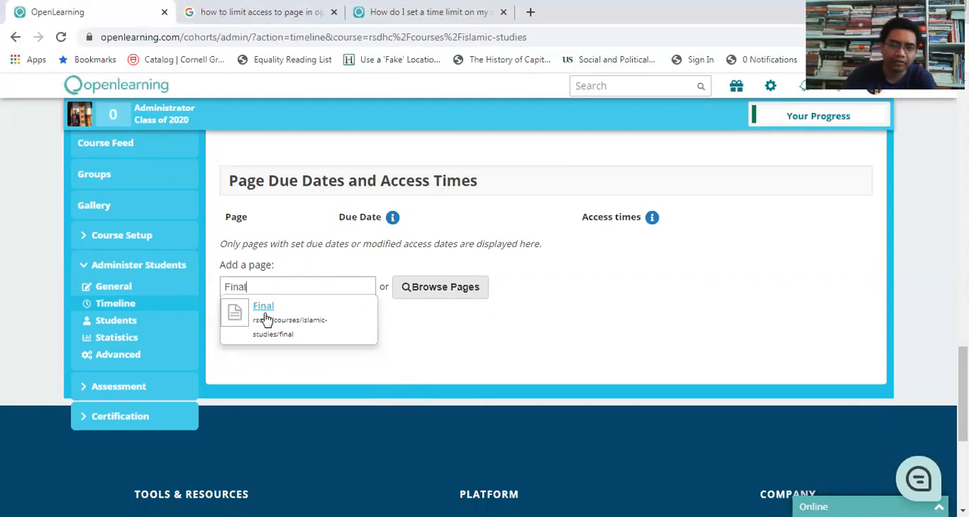
{"action": "left_click", "coordinate": [263, 318]}
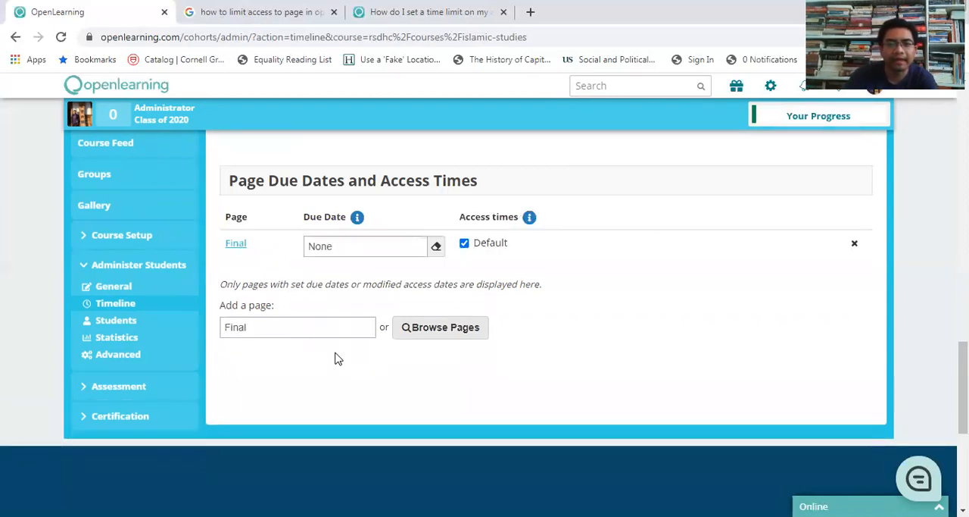
Step: Set the Final page's due date to 22/07/2020 10:00:00 am
{"action": "left_click", "coordinate": [395, 246]}
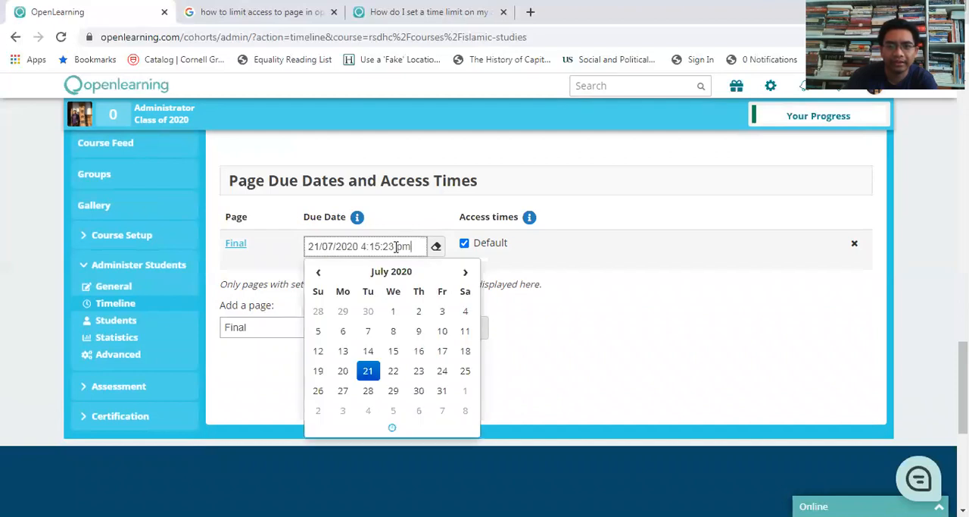
{"action": "left_click", "coordinate": [393, 371]}
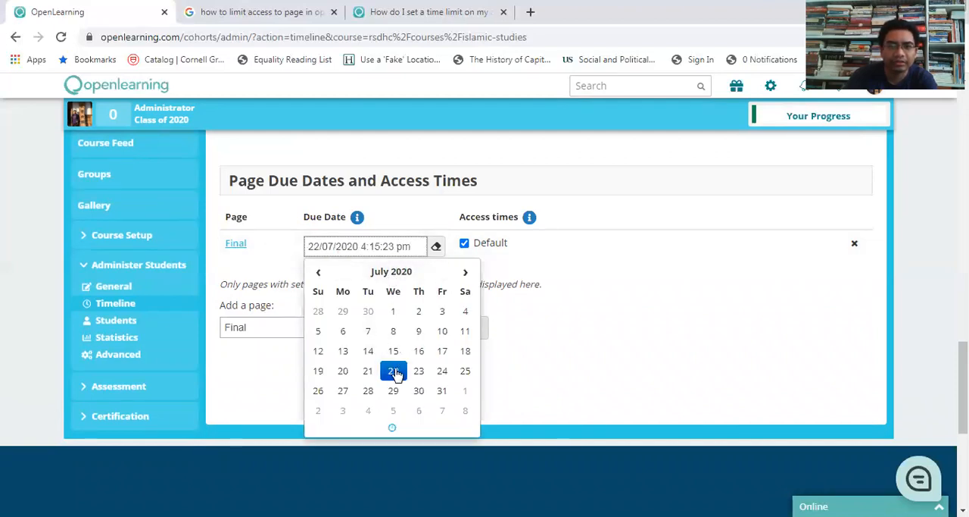
{"action": "left_click", "coordinate": [392, 428]}
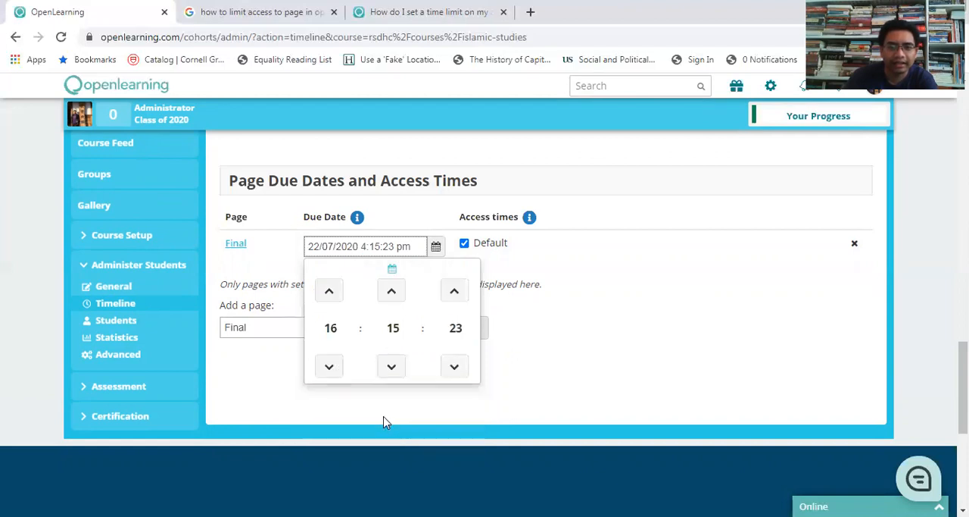
{"action": "left_click", "coordinate": [331, 328]}
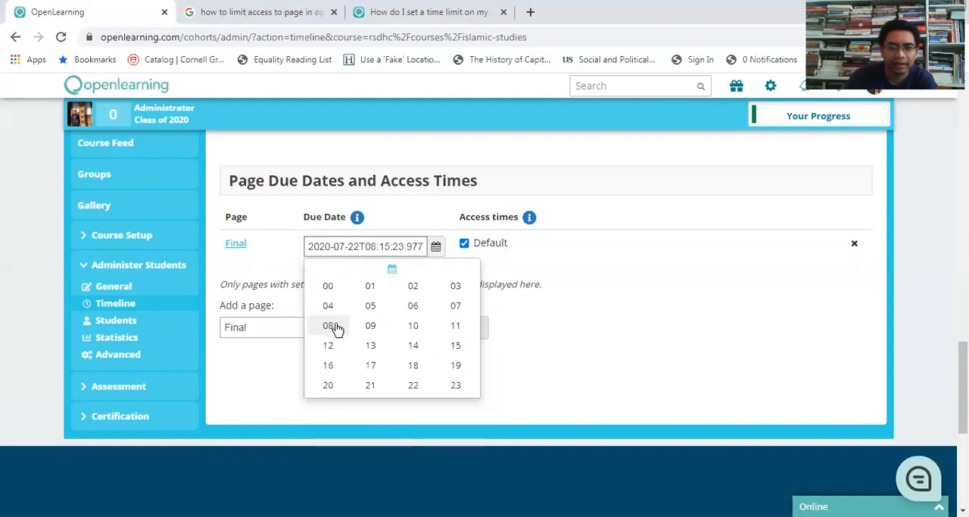
{"action": "left_click", "coordinate": [413, 326]}
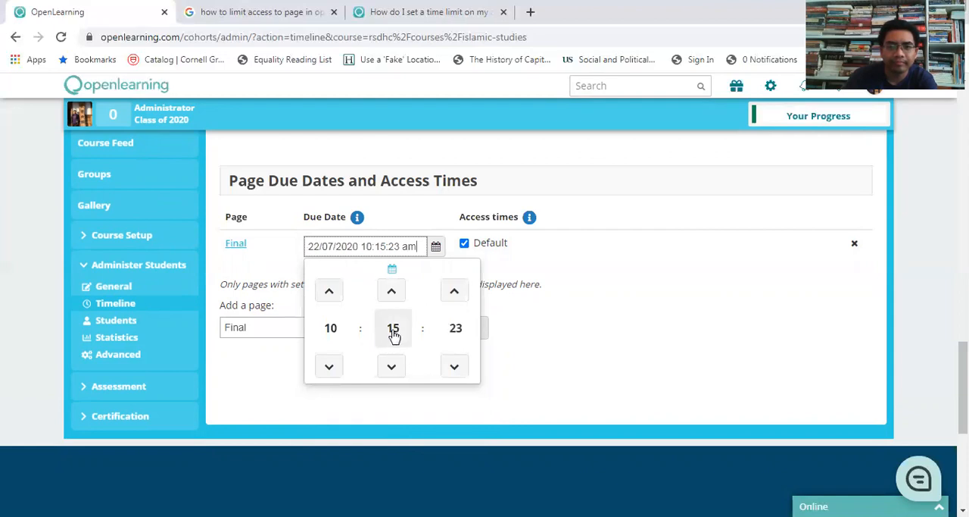
{"action": "left_click", "coordinate": [396, 328]}
{"action": "left_click", "coordinate": [328, 285]}
{"action": "left_click", "coordinate": [455, 327]}
{"action": "left_click", "coordinate": [328, 286]}
{"action": "left_click", "coordinate": [547, 368]}
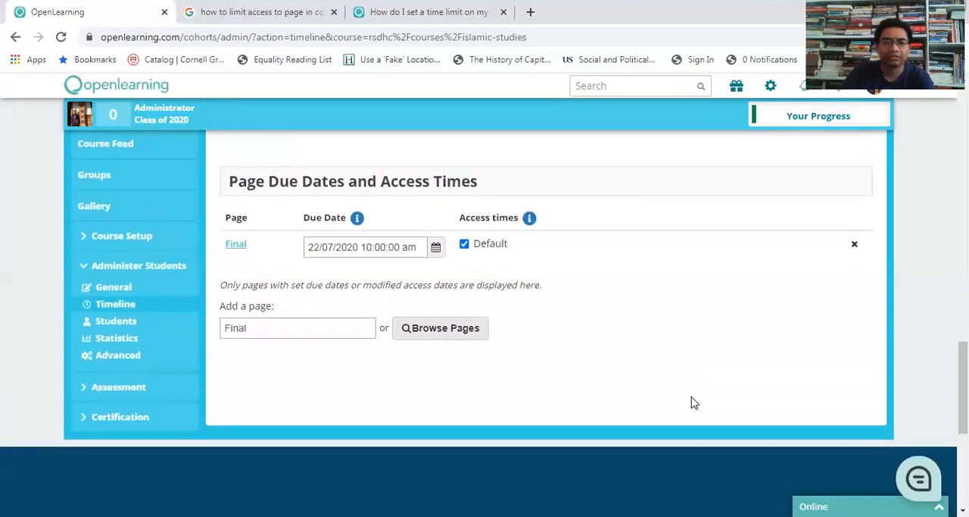
Step: Leave the class timeline and open the course content editor under the course setup
{"action": "scroll", "coordinate": [690, 402], "scroll_direction": "up", "scroll_amount": 4}
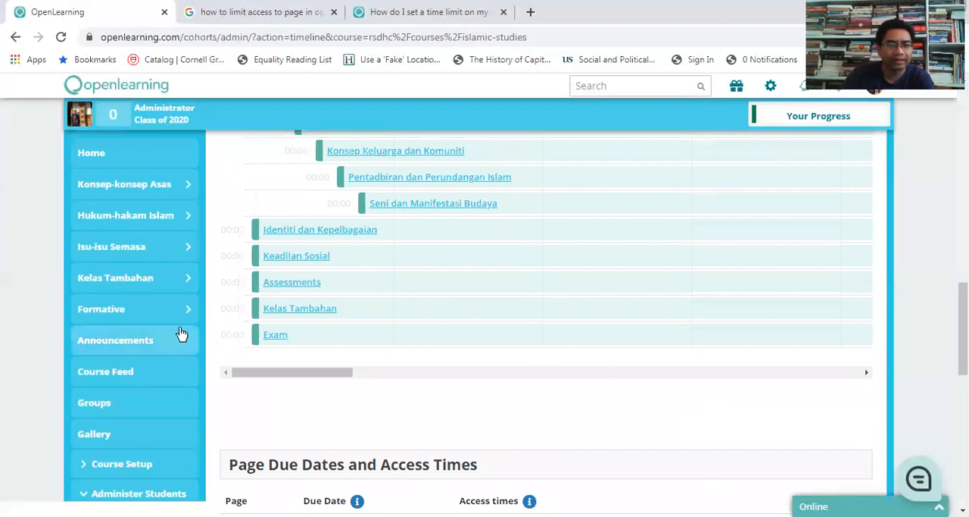
{"action": "scroll", "coordinate": [205, 273], "scroll_direction": "up", "scroll_amount": 4}
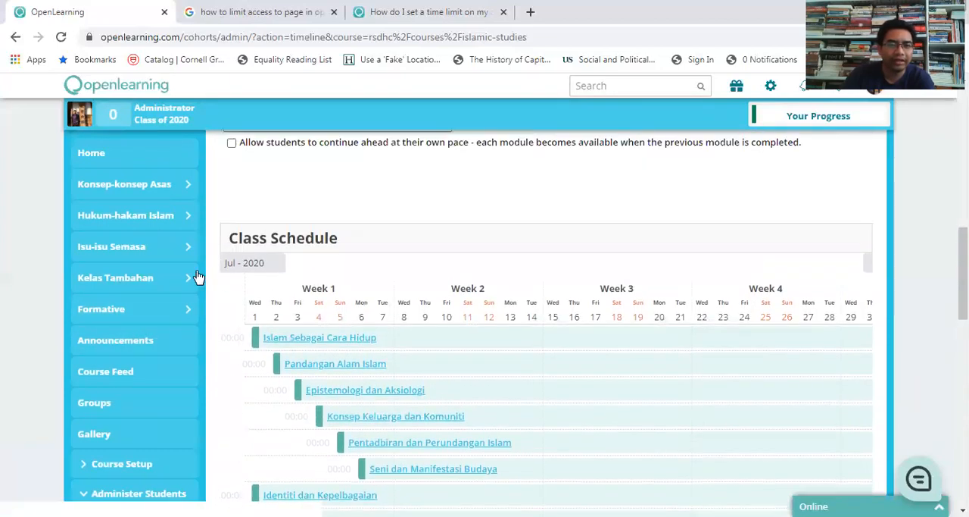
{"action": "scroll", "coordinate": [193, 337], "scroll_direction": "down", "scroll_amount": 2}
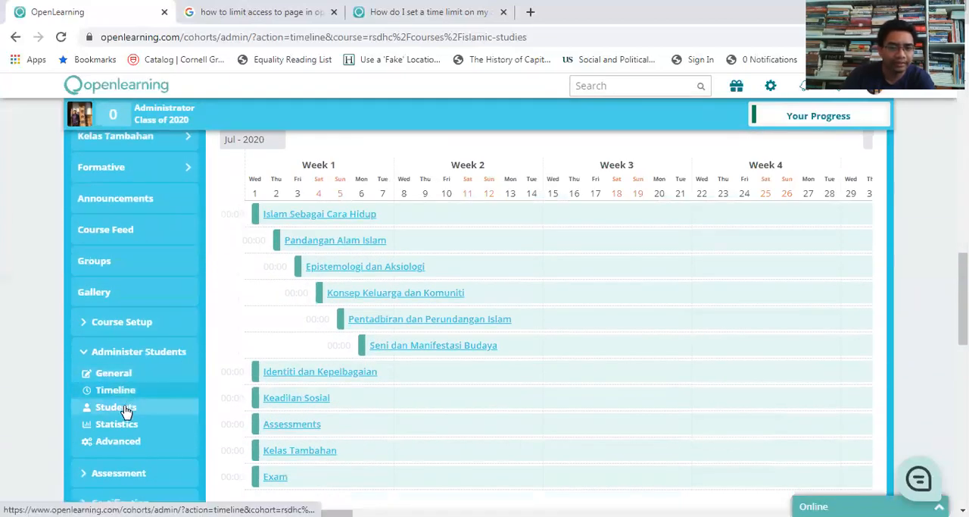
{"action": "scroll", "coordinate": [139, 387], "scroll_direction": "down", "scroll_amount": 1}
{"action": "left_click", "coordinate": [133, 315]}
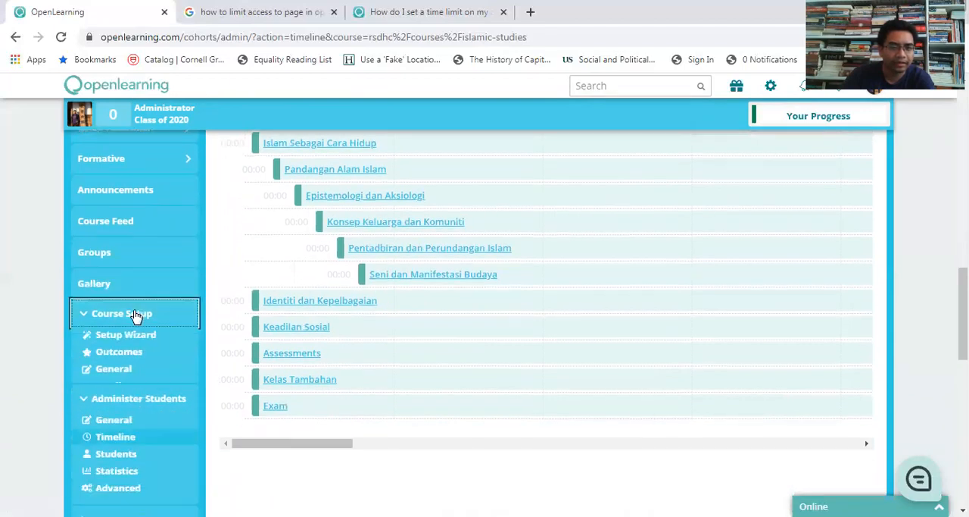
{"action": "left_click", "coordinate": [117, 421]}
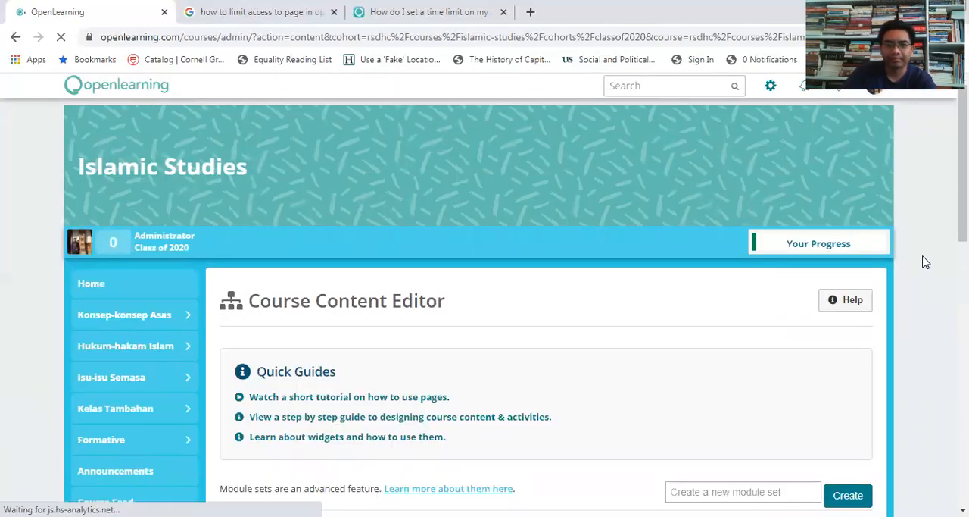
Step: Open the Final page of the Exam module set for editing and review its text, Post text and gallery widgets
{"action": "scroll", "coordinate": [925, 262], "scroll_direction": "down", "scroll_amount": 2}
{"action": "scroll", "coordinate": [924, 262], "scroll_direction": "down", "scroll_amount": 2}
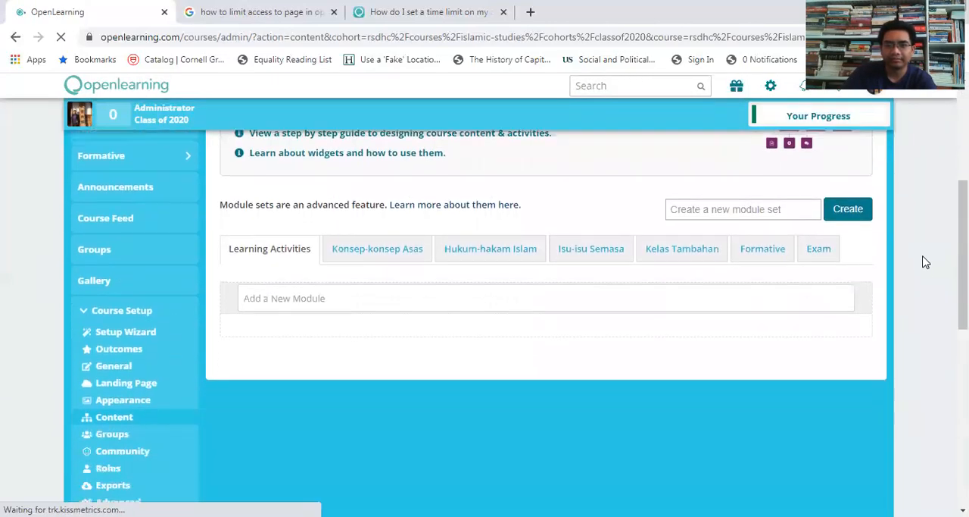
{"action": "left_click", "coordinate": [816, 251]}
{"action": "scroll", "coordinate": [861, 283], "scroll_direction": "down", "scroll_amount": 1}
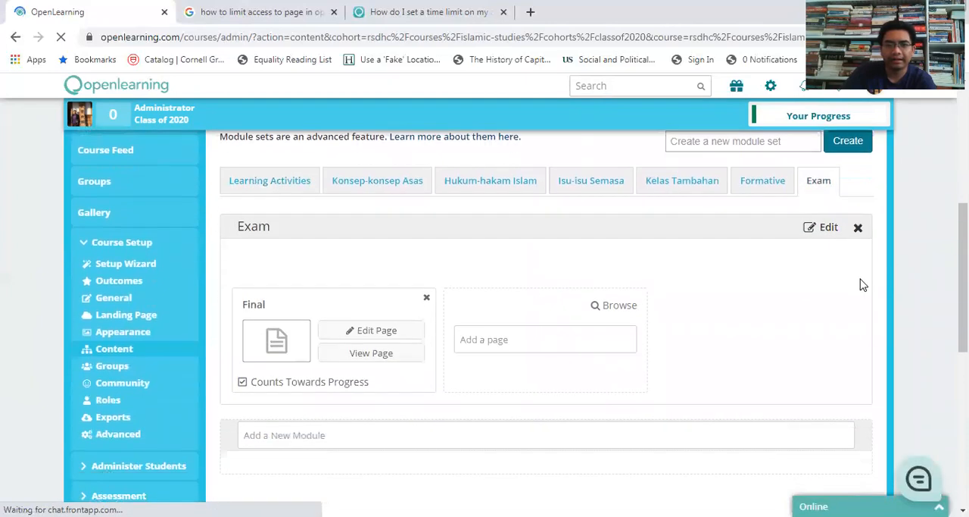
{"action": "left_click", "coordinate": [377, 338]}
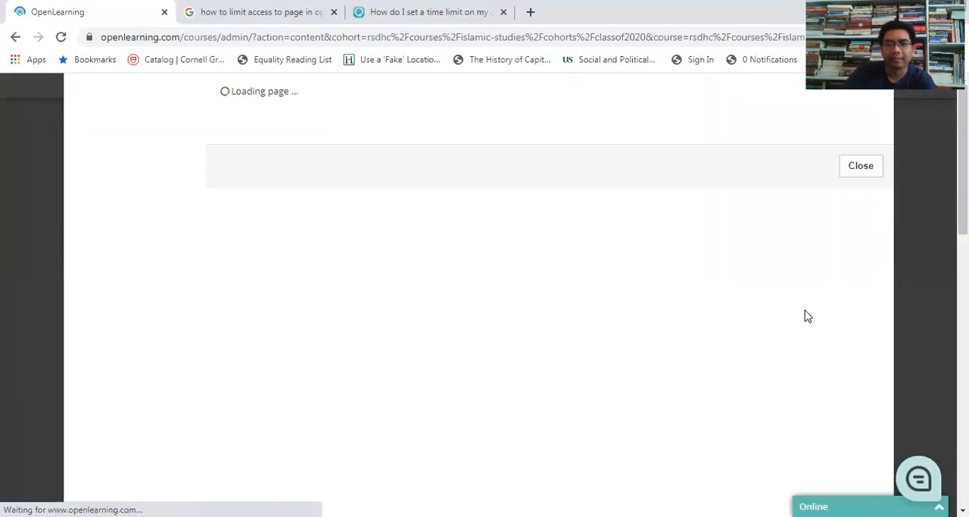
{"action": "scroll", "coordinate": [774, 306], "scroll_direction": "down", "scroll_amount": 10}
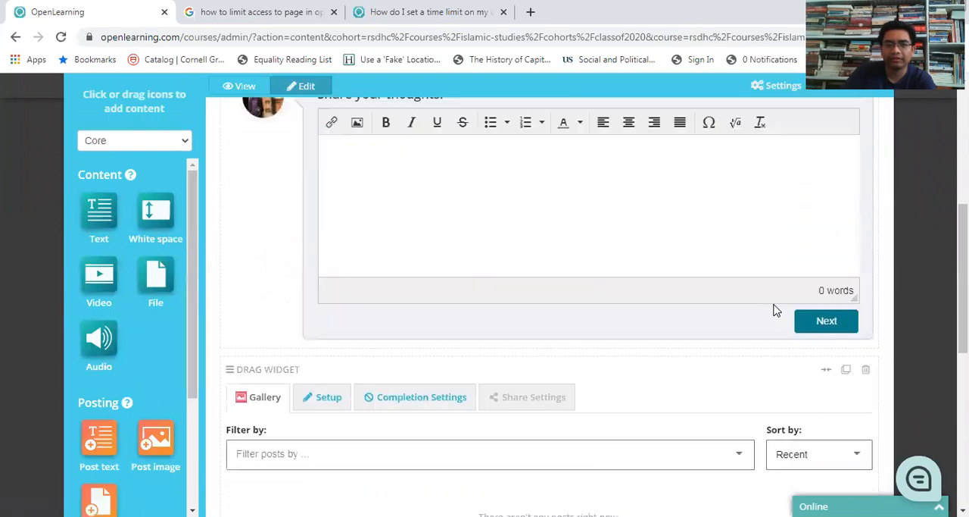
{"action": "scroll", "coordinate": [774, 307], "scroll_direction": "up", "scroll_amount": 10}
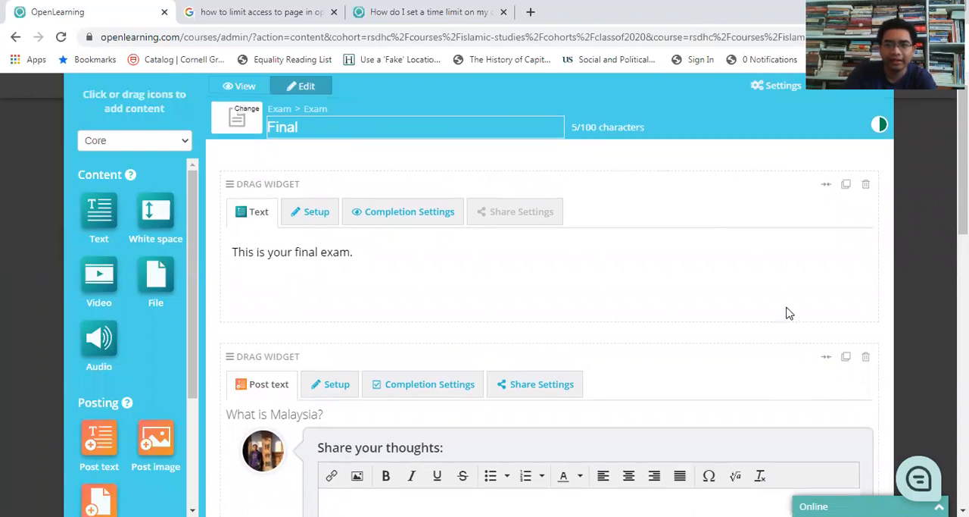
Step: Close the Final page editor and check the Exam module set against the links in the course navigation
{"action": "scroll", "coordinate": [788, 311], "scroll_direction": "down", "scroll_amount": 10}
{"action": "left_click", "coordinate": [561, 402]}
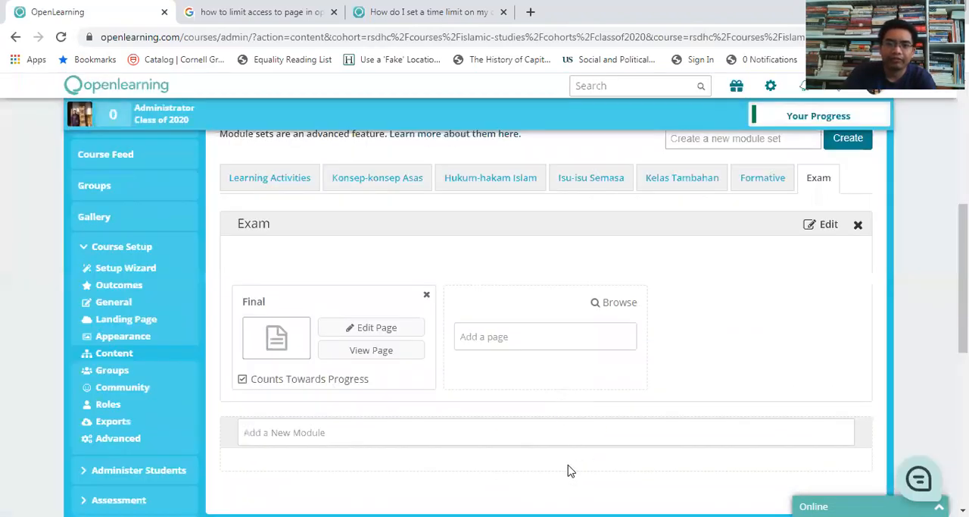
{"action": "scroll", "coordinate": [156, 326], "scroll_direction": "up", "scroll_amount": 6}
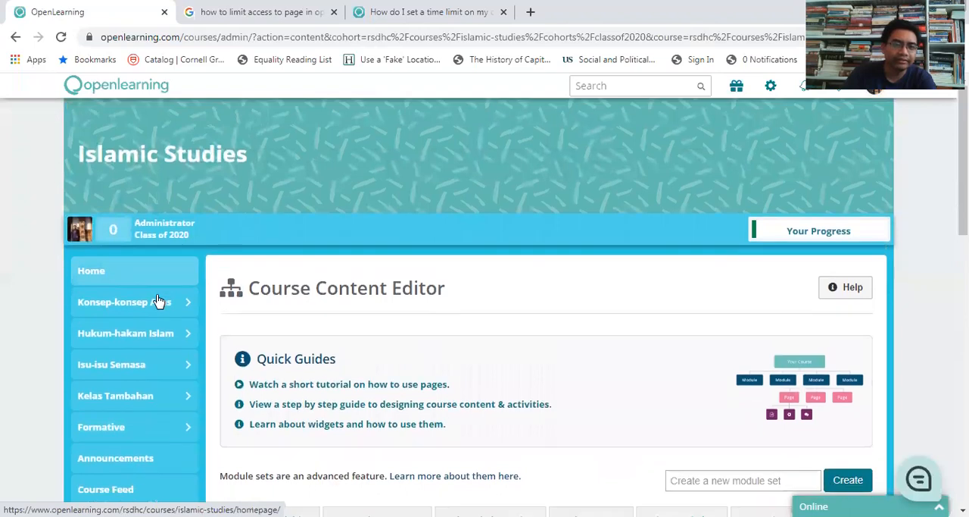
{"action": "scroll", "coordinate": [157, 303], "scroll_direction": "down", "scroll_amount": 3}
{"action": "scroll", "coordinate": [450, 398], "scroll_direction": "down", "scroll_amount": 2}
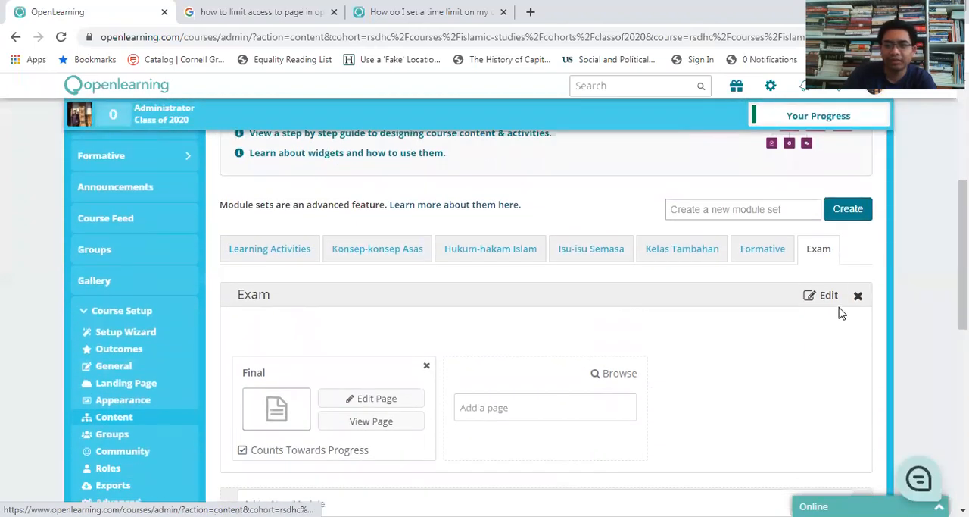
{"action": "scroll", "coordinate": [361, 283], "scroll_direction": "up", "scroll_amount": 2}
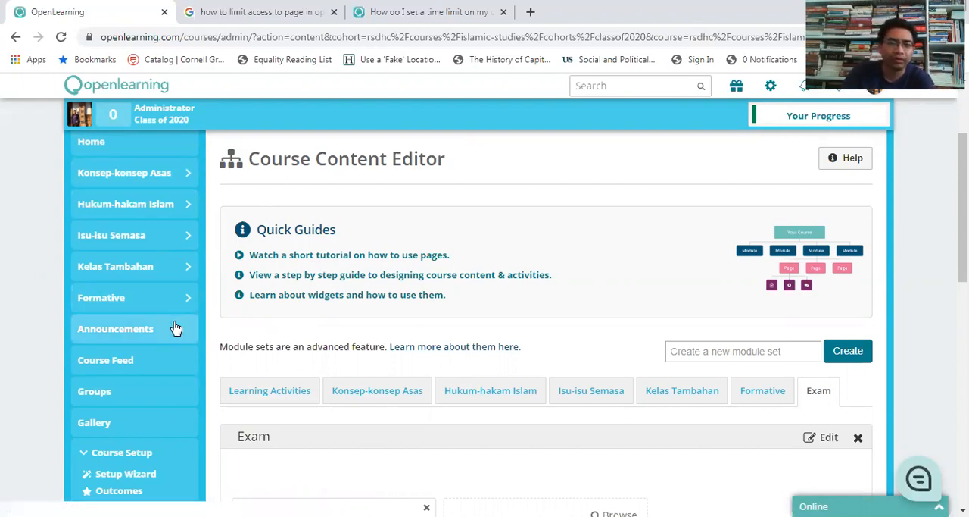
{"action": "scroll", "coordinate": [174, 333], "scroll_direction": "down", "scroll_amount": 1}
{"action": "scroll", "coordinate": [174, 364], "scroll_direction": "down", "scroll_amount": 1}
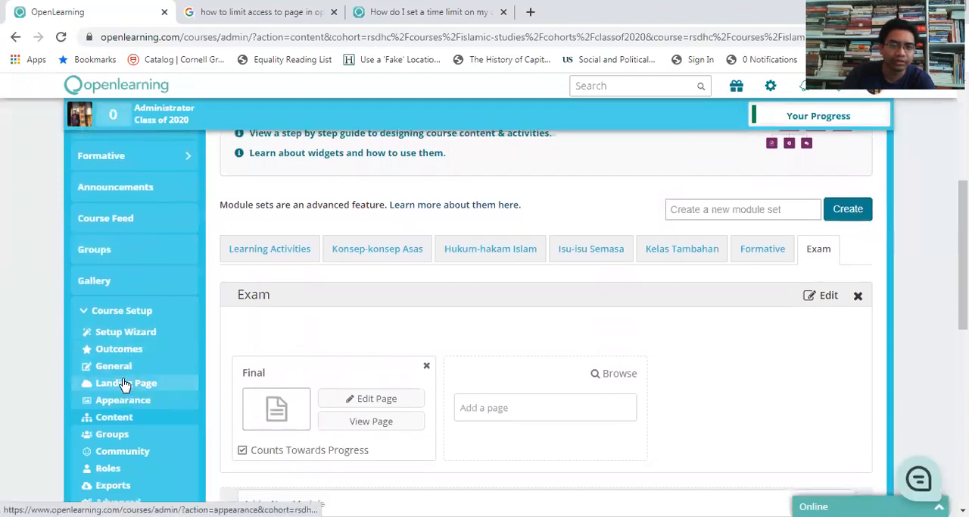
Step: Open the course appearance settings and move Exam from the additional pages into the course navigation links, between Formative and Announcements
{"action": "left_click", "coordinate": [132, 403]}
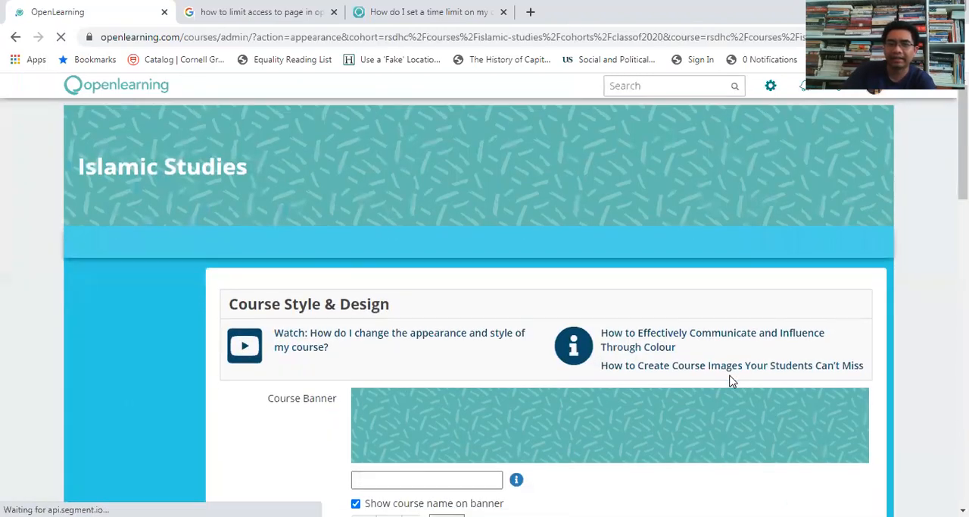
{"action": "scroll", "coordinate": [738, 383], "scroll_direction": "down", "scroll_amount": 10}
{"action": "scroll", "coordinate": [901, 358], "scroll_direction": "down", "scroll_amount": 6}
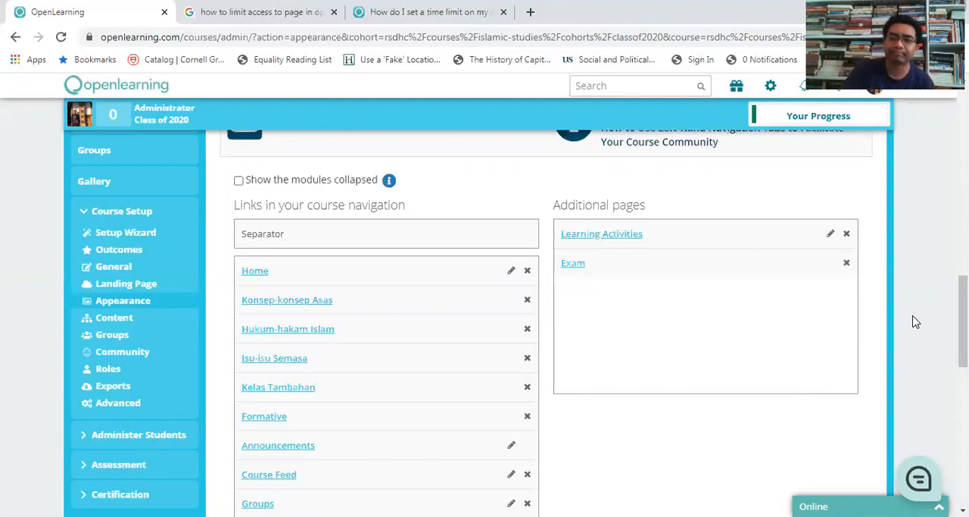
{"action": "scroll", "coordinate": [916, 320], "scroll_direction": "down", "scroll_amount": 1}
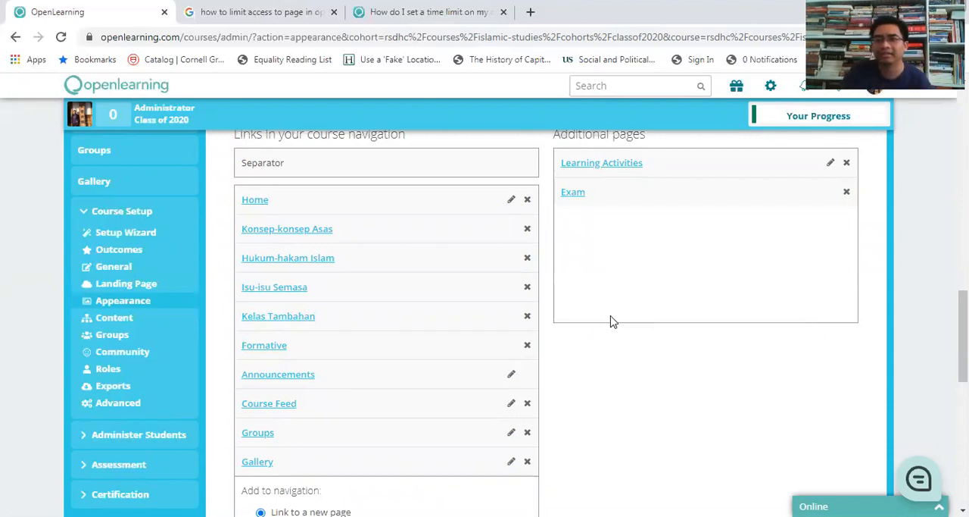
{"action": "left_click", "coordinate": [574, 194]}
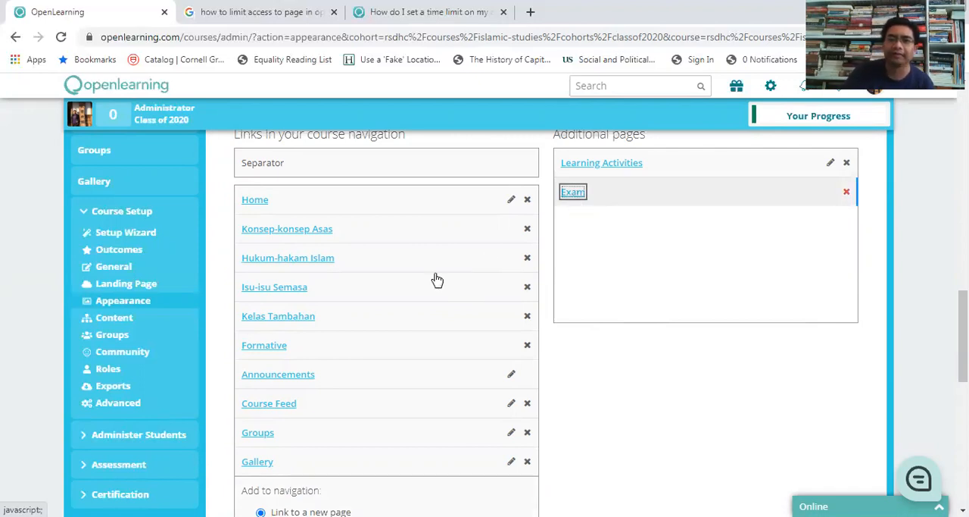
{"action": "left_click_drag", "start_coordinate": [437, 280], "coordinate": [349, 365]}
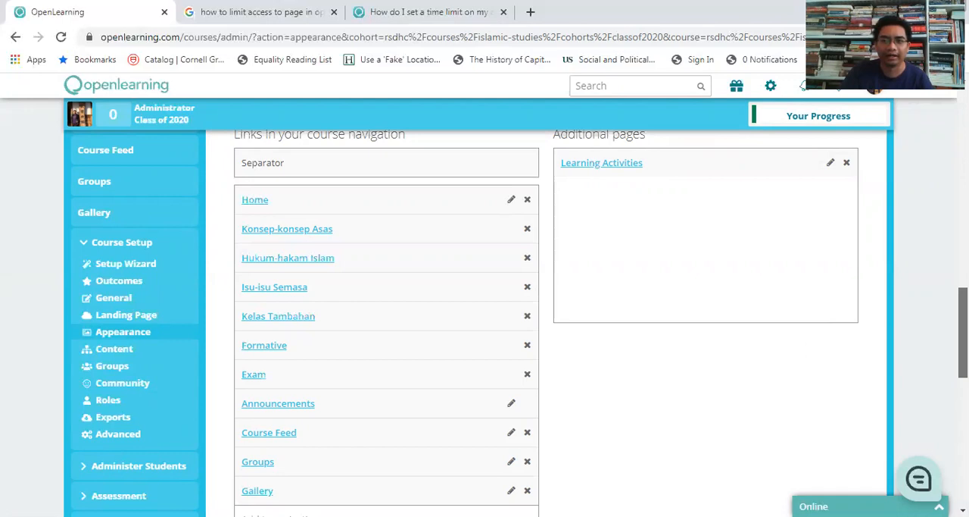
Step: Open the Exam module from the course navigation and view its Final page
{"action": "scroll", "coordinate": [961, 331], "scroll_direction": "up", "scroll_amount": 4}
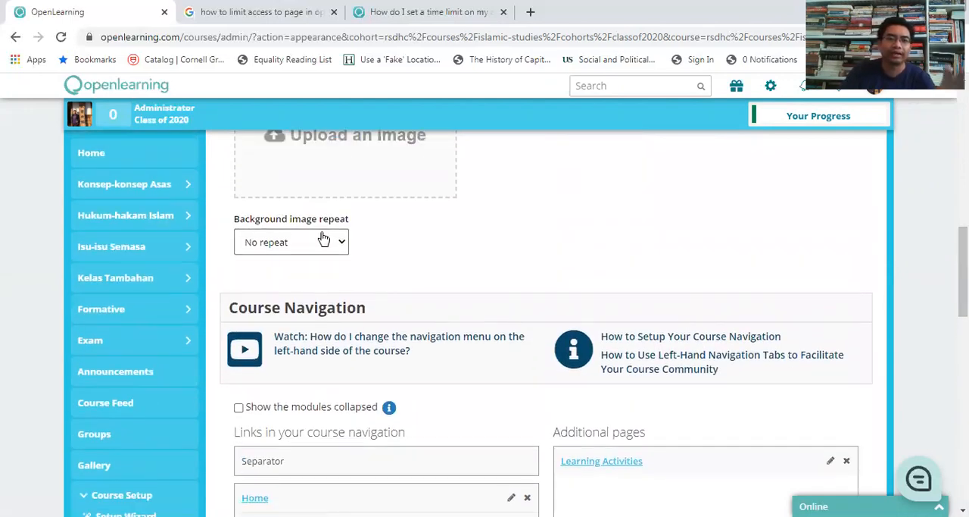
{"action": "left_click", "coordinate": [124, 346]}
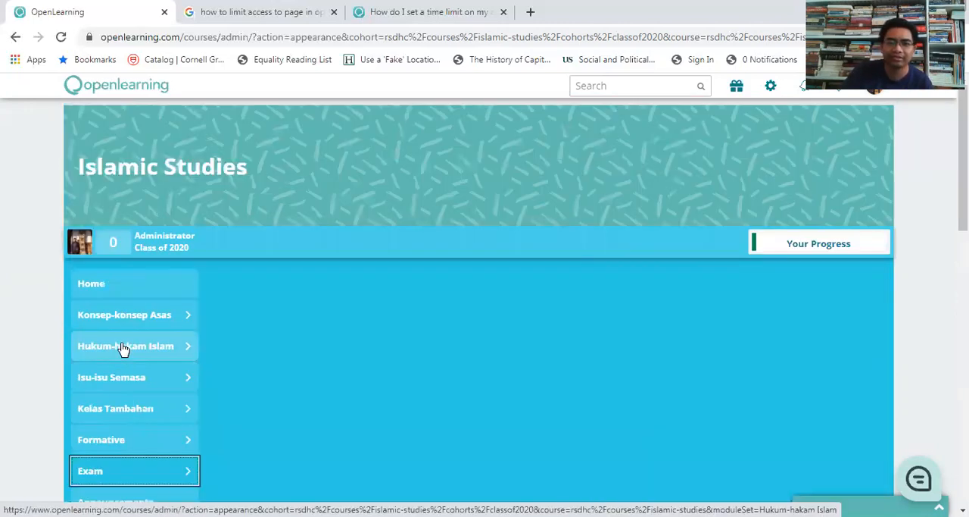
{"action": "scroll", "coordinate": [722, 318], "scroll_direction": "down", "scroll_amount": 1}
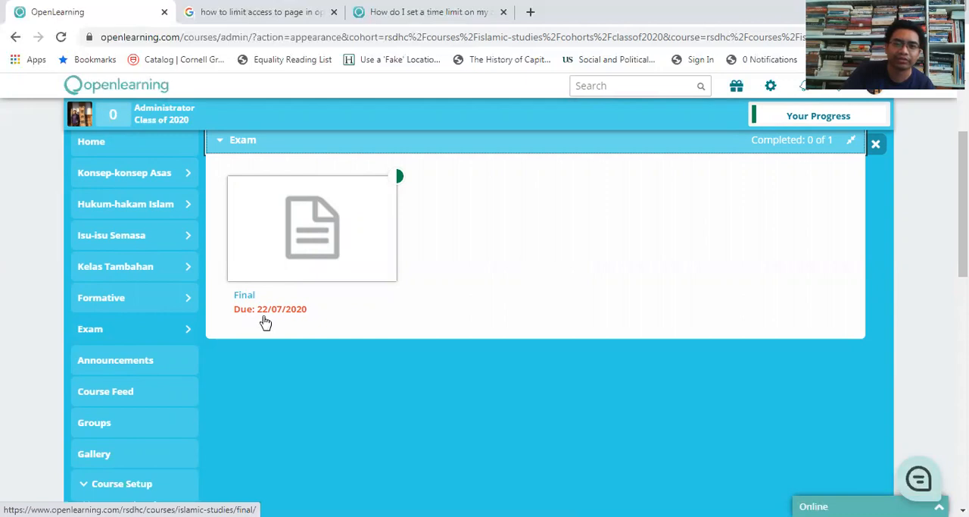
{"action": "left_click", "coordinate": [244, 296]}
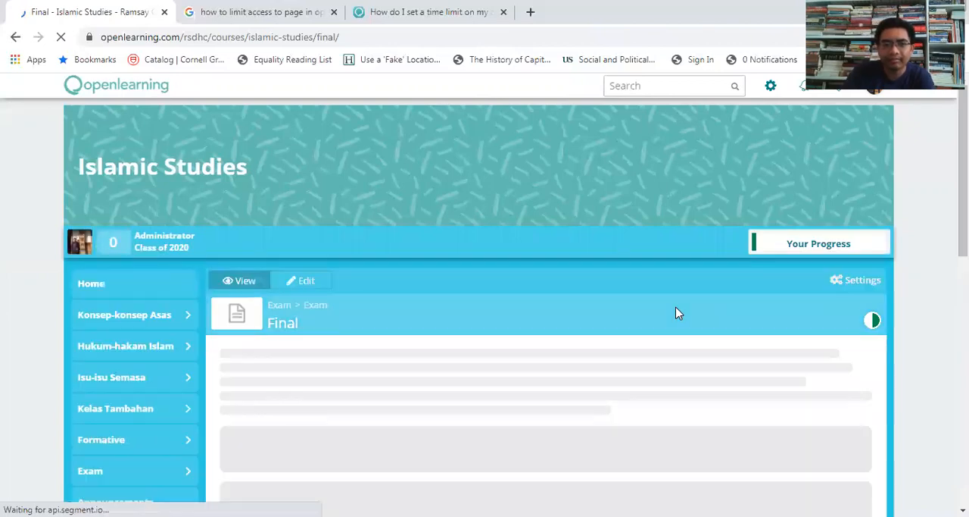
Step: Review the Final page in view mode, including its exam text, the question about Malaysia, the posts area and the comments section
{"action": "scroll", "coordinate": [678, 312], "scroll_direction": "down", "scroll_amount": 2}
{"action": "scroll", "coordinate": [677, 313], "scroll_direction": "down", "scroll_amount": 8}
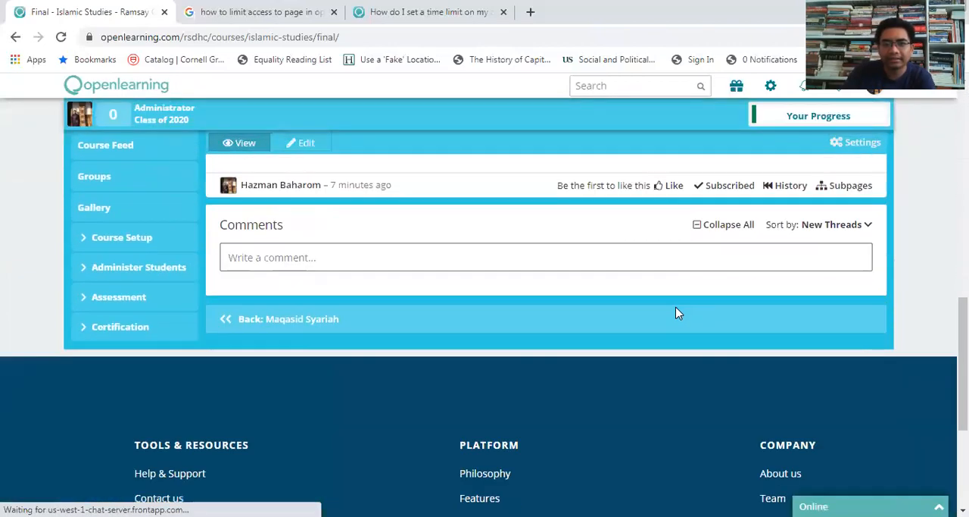
{"action": "scroll", "coordinate": [682, 310], "scroll_direction": "up", "scroll_amount": 2}
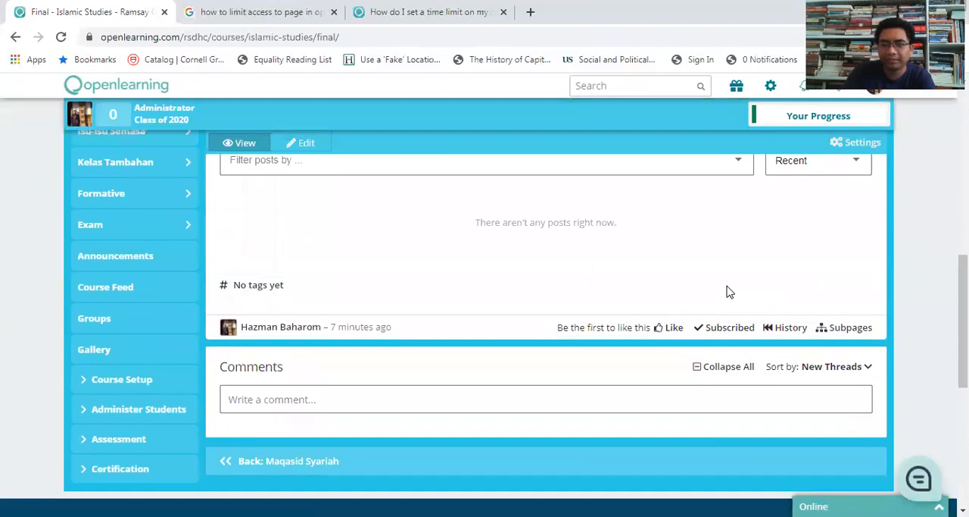
{"action": "scroll", "coordinate": [727, 292], "scroll_direction": "up", "scroll_amount": 6}
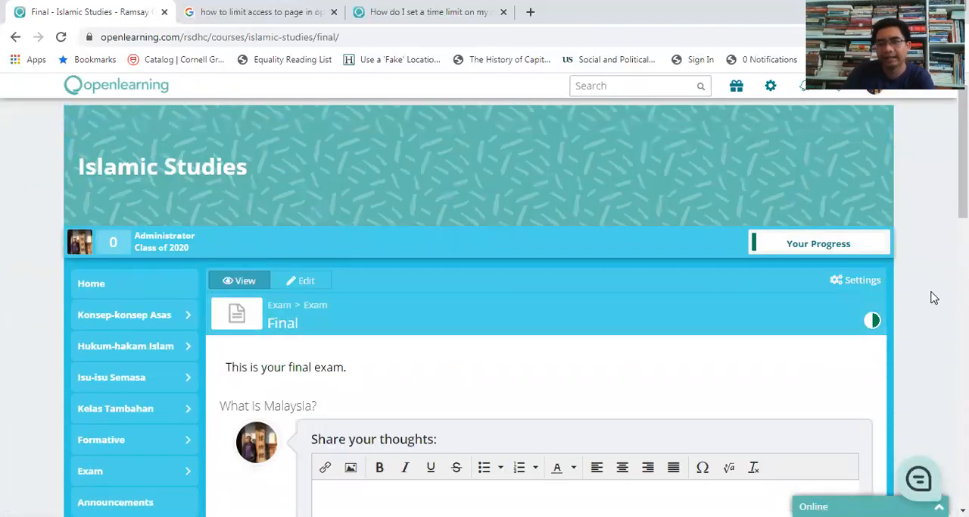
{"action": "scroll", "coordinate": [933, 302], "scroll_direction": "down", "scroll_amount": 6}
{"action": "scroll", "coordinate": [934, 296], "scroll_direction": "down", "scroll_amount": 2}
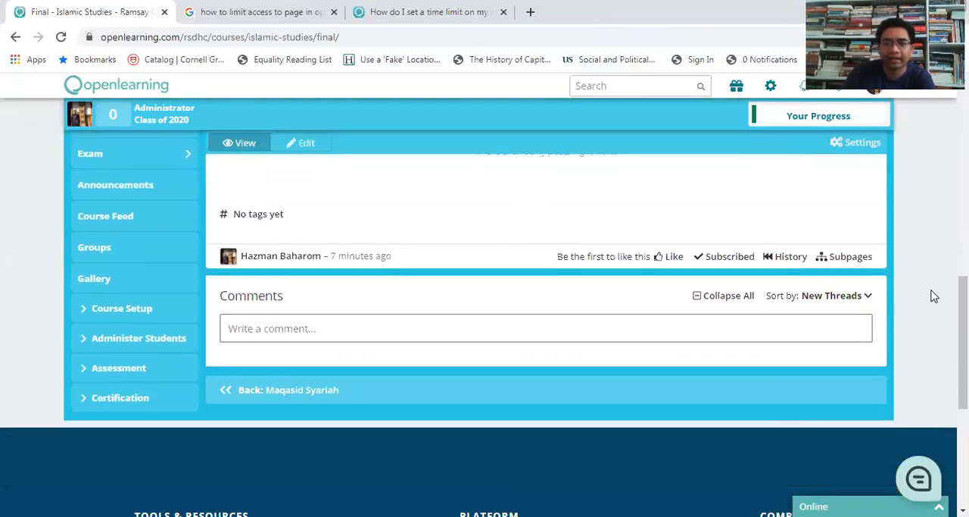
{"action": "left_click_drag", "start_coordinate": [962, 300], "coordinate": [962, 99]}
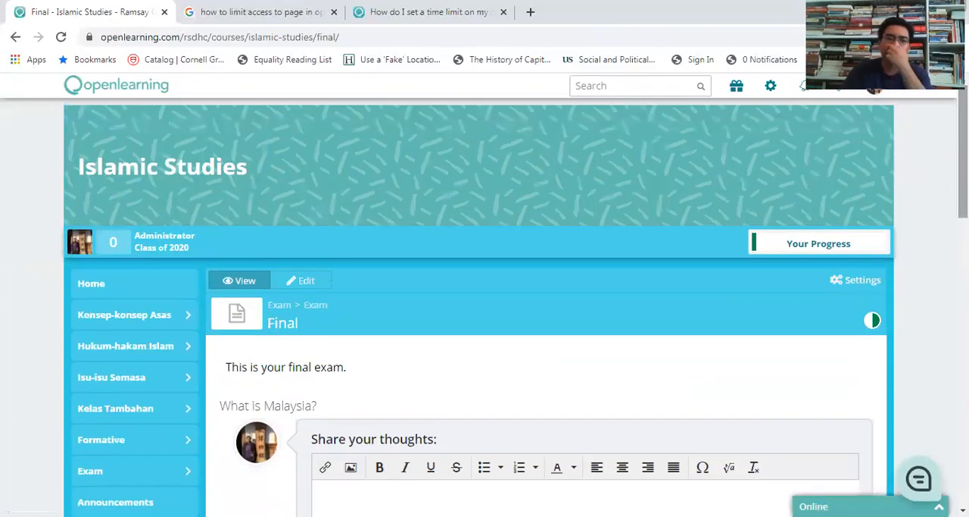
{"action": "left_click_drag", "start_coordinate": [963, 162], "coordinate": [963, 229]}
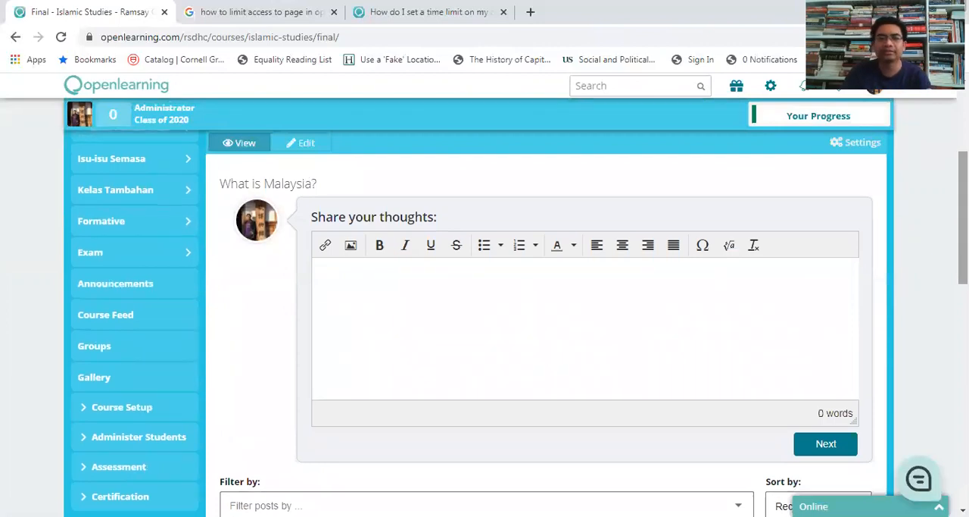
{"action": "scroll", "coordinate": [920, 286], "scroll_direction": "up", "scroll_amount": 2}
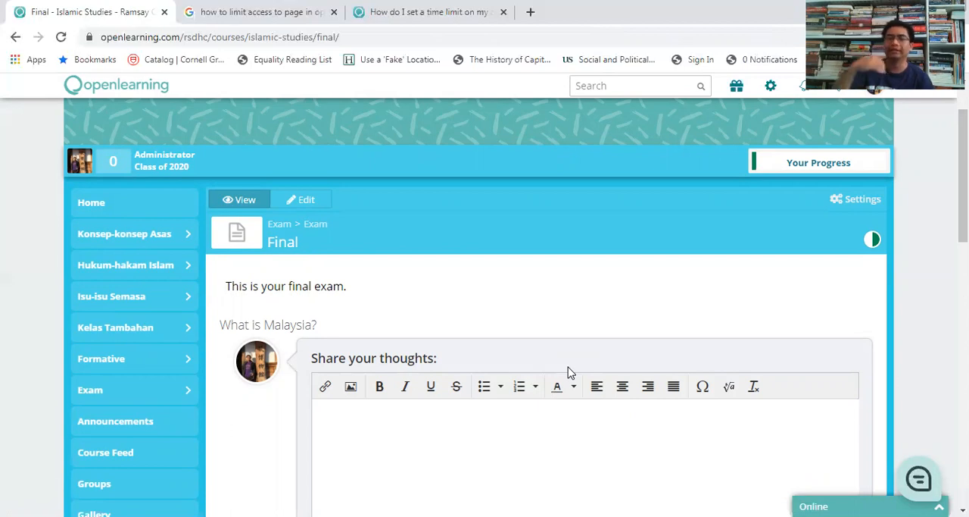
{"action": "left_click_drag", "start_coordinate": [963, 182], "coordinate": [963, 191]}
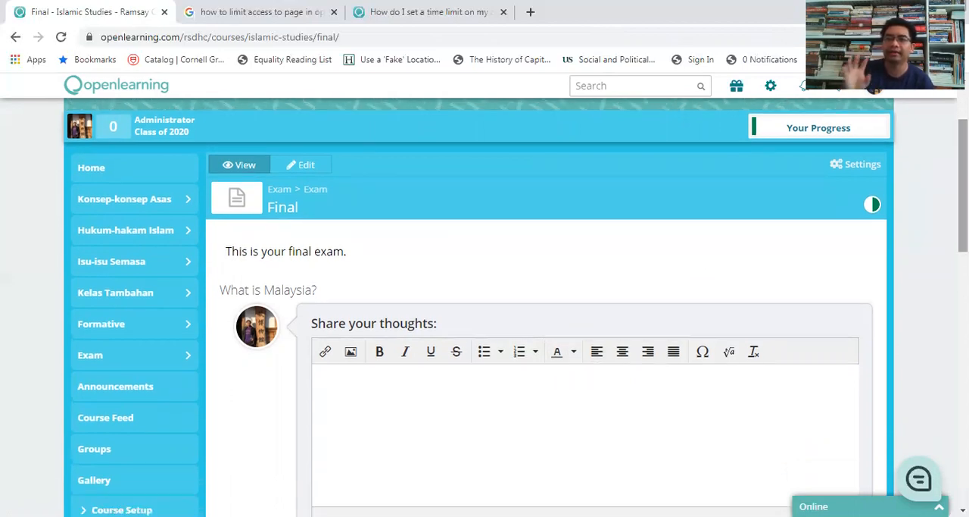